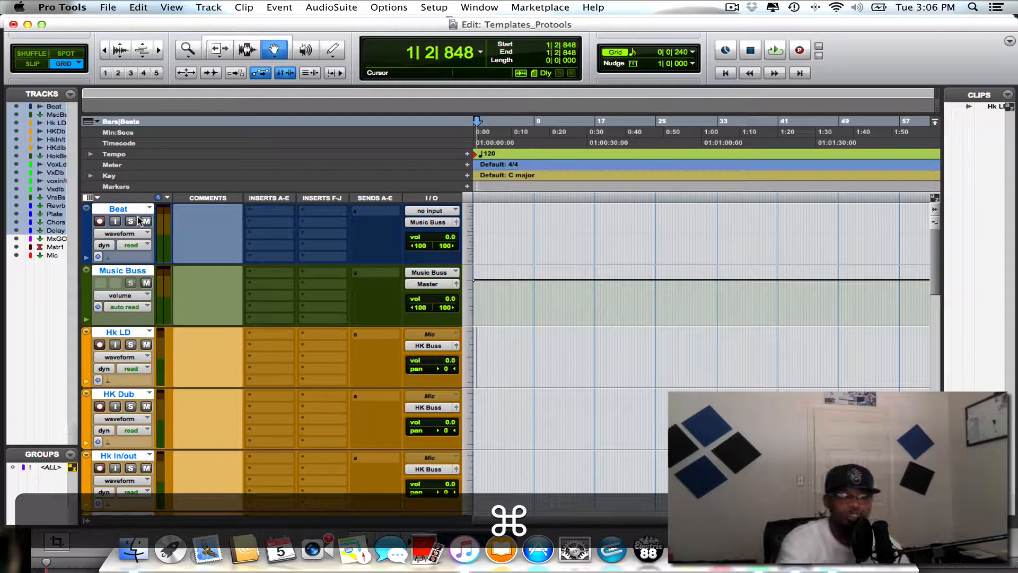
Step: View the Mix window, return to the Edit window, and deselect all tracks in the track list
{"action": "key", "text": "super+equal"}
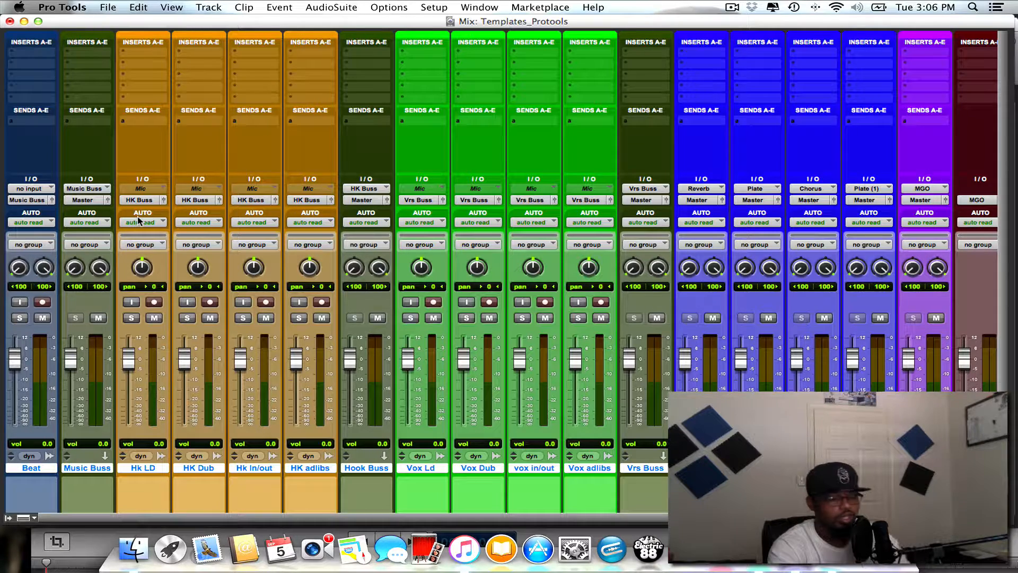
{"action": "key", "text": "super+equal"}
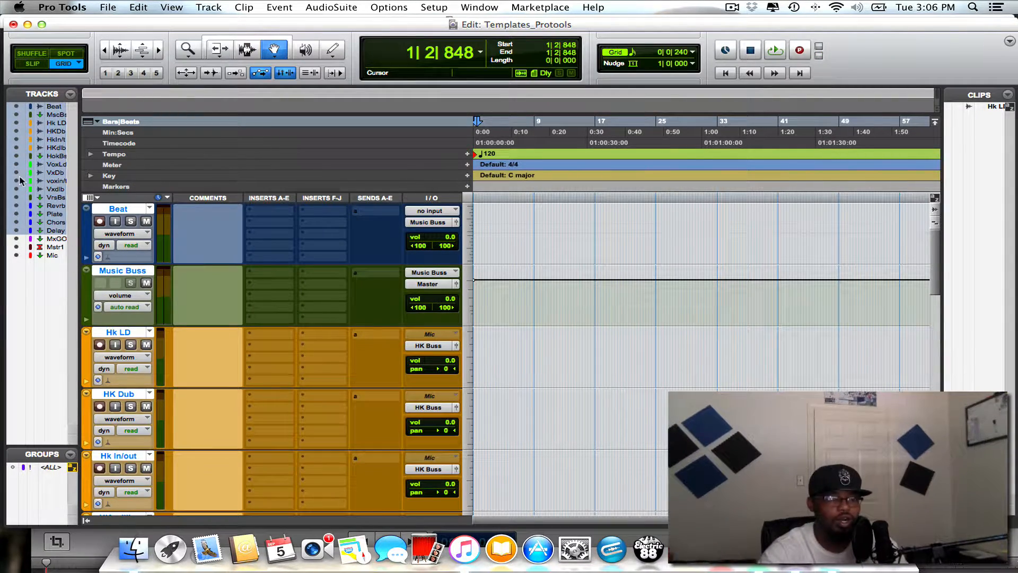
{"action": "left_click", "coordinate": [48, 109], "text": "alt"}
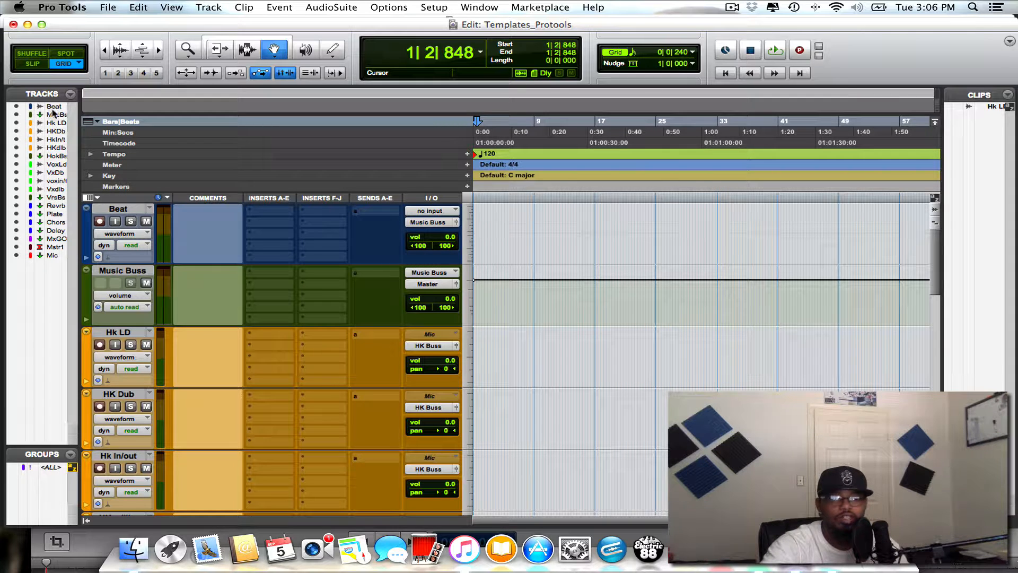
Step: Select the range of tracks from Beat through Hk LD, and clear the selection again
{"action": "left_click", "coordinate": [53, 106]}
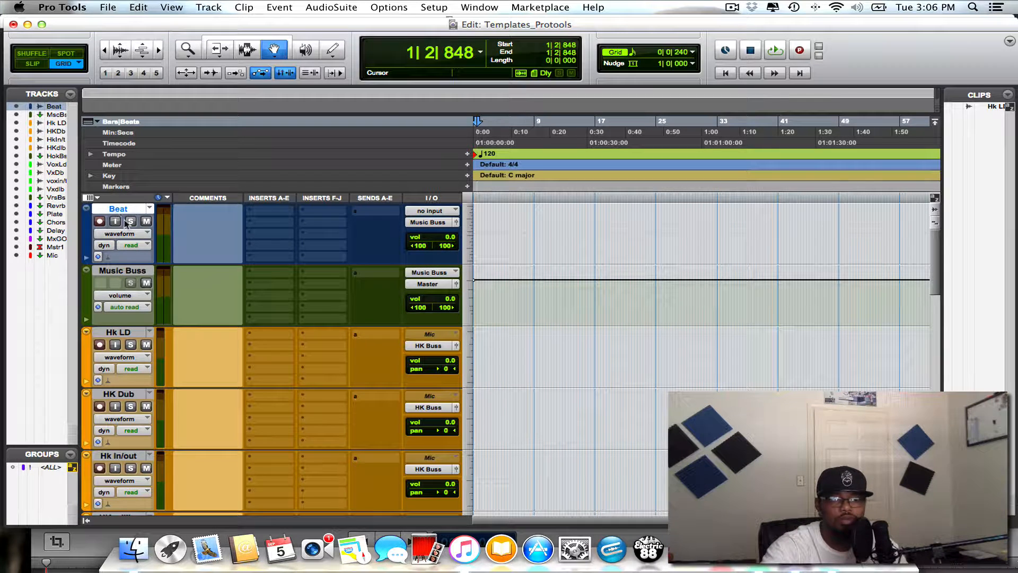
{"action": "key", "text": "shift"}
{"action": "left_click", "coordinate": [49, 123], "text": "shift"}
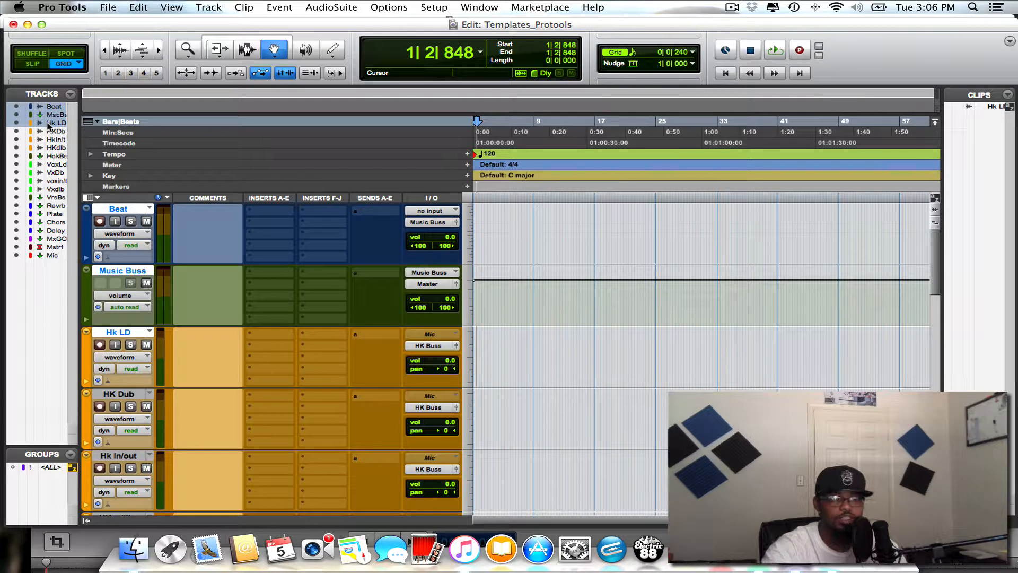
{"action": "left_click", "coordinate": [49, 123], "text": "alt"}
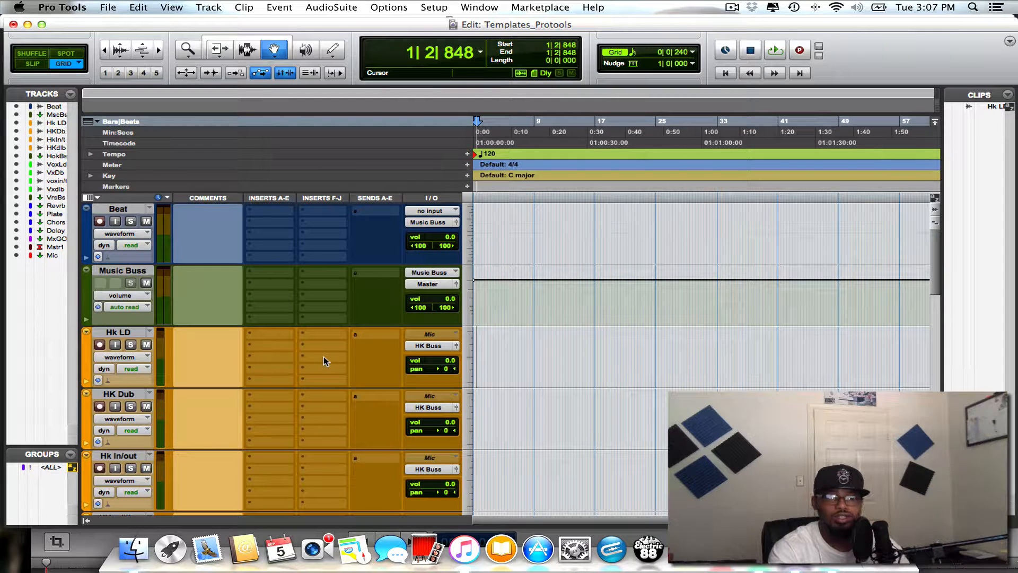
Step: Select the tracks Hk LD through HK adlibs in the Mix window and start a new group from them
{"action": "key", "text": "super+equal"}
{"action": "scroll", "coordinate": [326, 362], "scroll_direction": "down", "scroll_amount": 2}
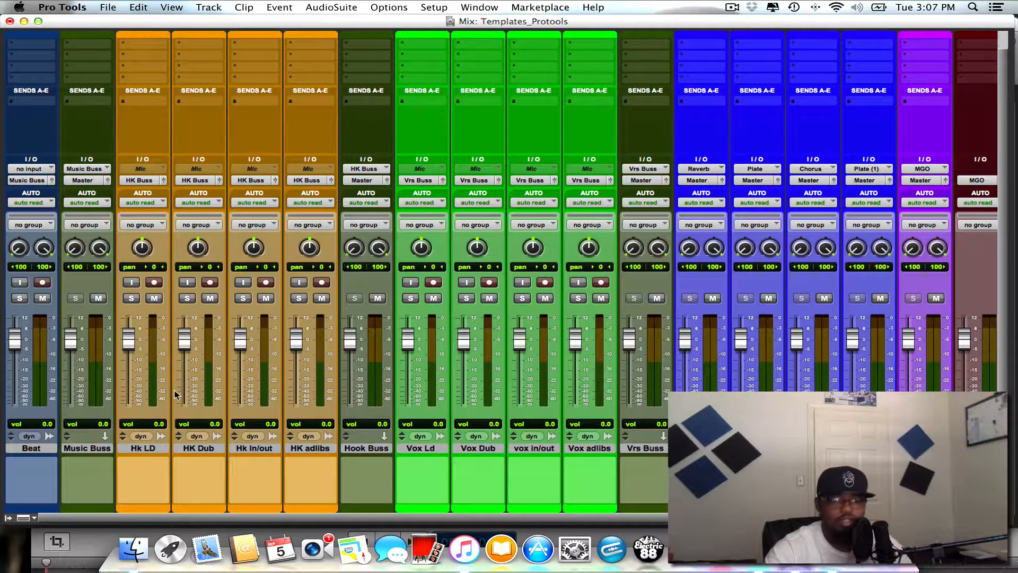
{"action": "left_click", "coordinate": [147, 449]}
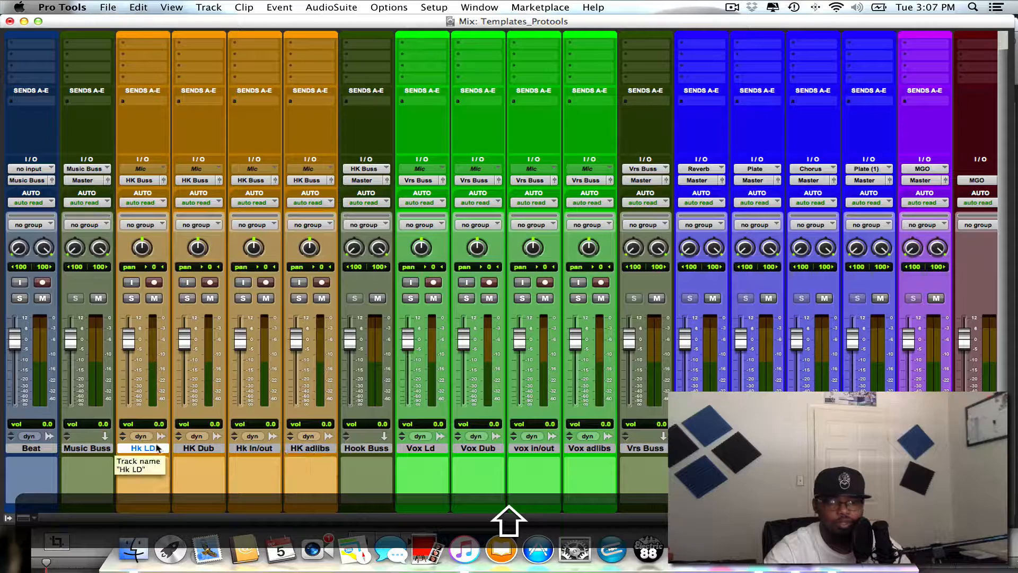
{"action": "left_click", "coordinate": [313, 449], "text": "shift"}
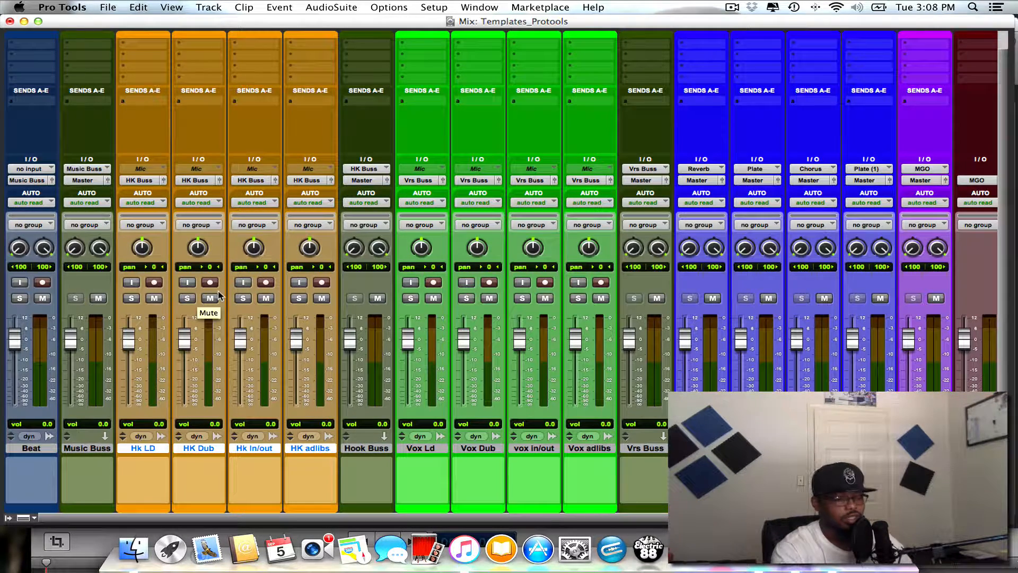
{"action": "key", "text": "super+g"}
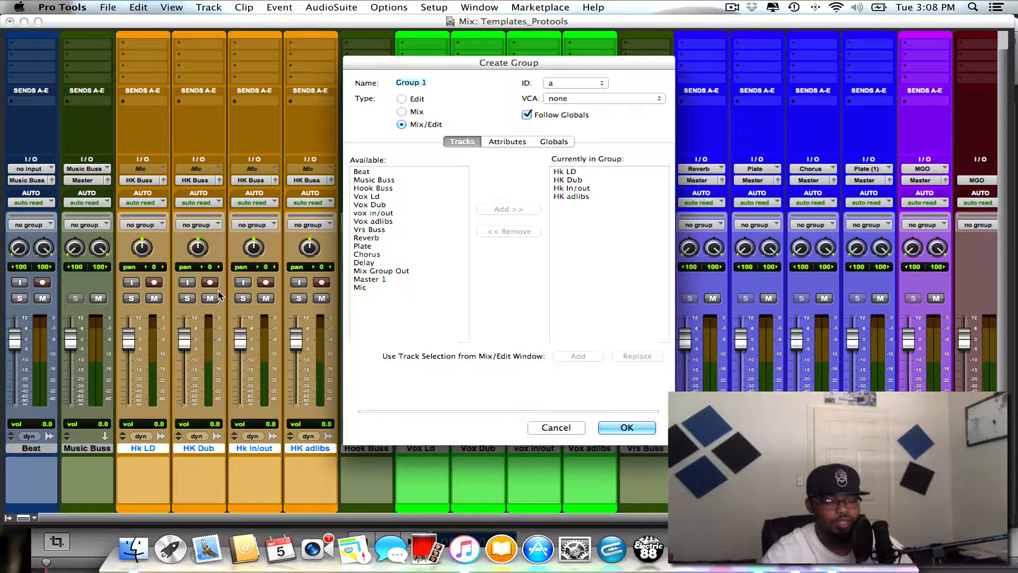
Step: Name the new group "Hk Group"
{"action": "key", "text": "BackSpace"}
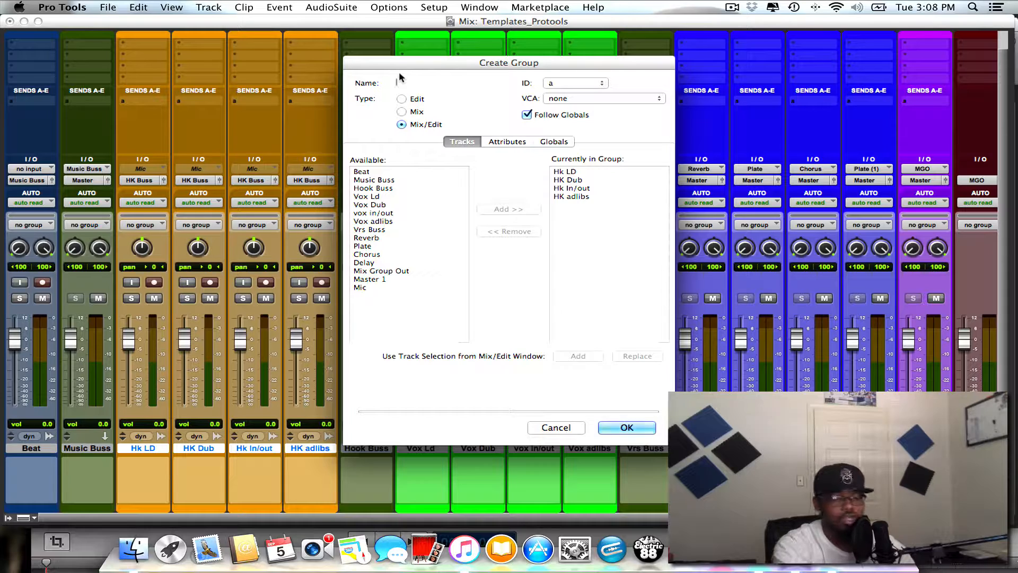
{"action": "type", "text": "K"}
{"action": "key", "text": "shift+BackSpace"}
{"action": "type", "text": "Hk Gor"}
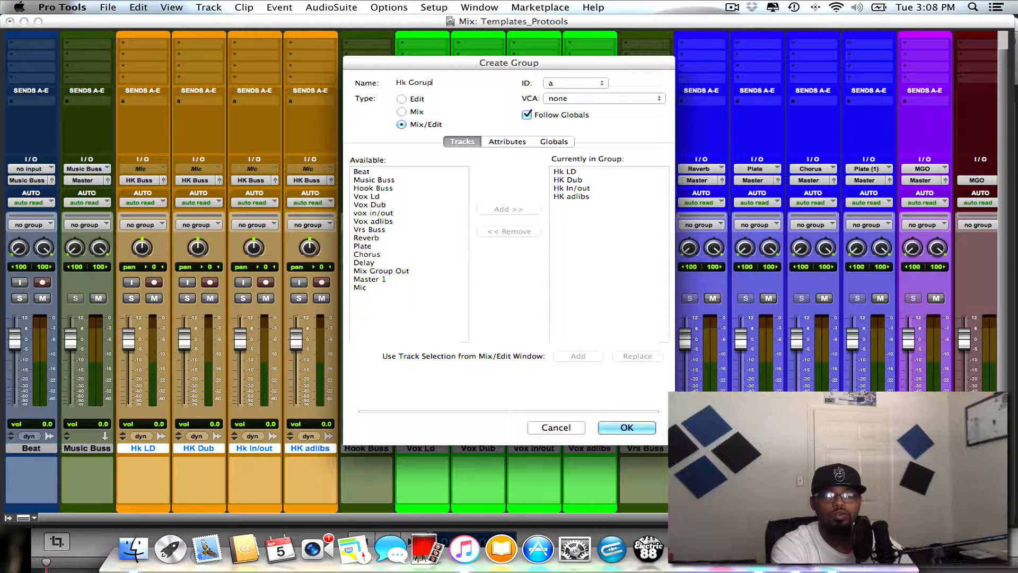
{"action": "type", "text": "up"}
{"action": "key", "text": "BackSpace"}
{"action": "key", "text": "BackSpace"}
{"action": "key", "text": "BackSpace"}
{"action": "key", "text": "BackSpace"}
{"action": "type", "text": "roup"}
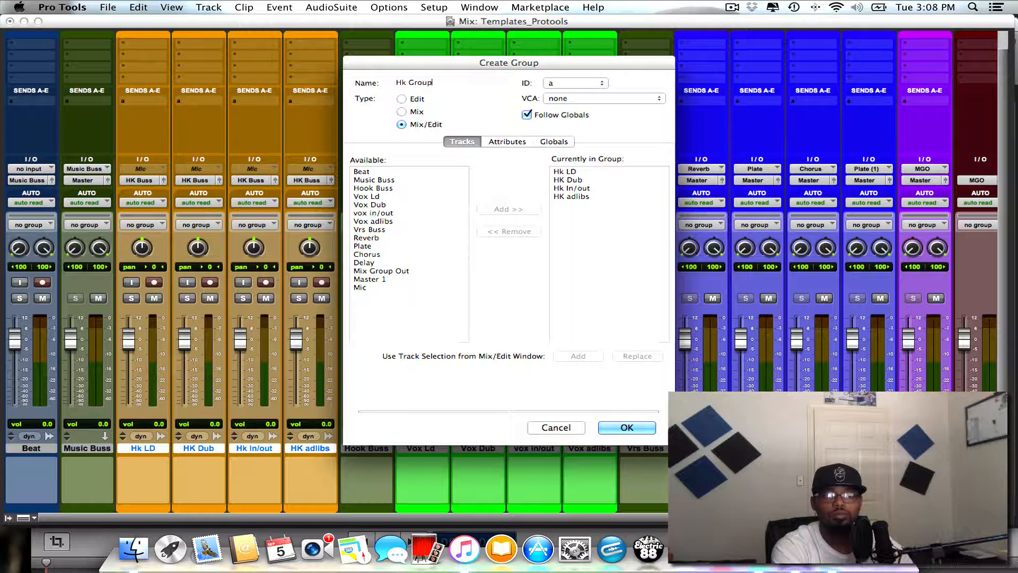
Step: Set the group's type to Mix and its ID to h, and create the group
{"action": "left_click", "coordinate": [400, 113]}
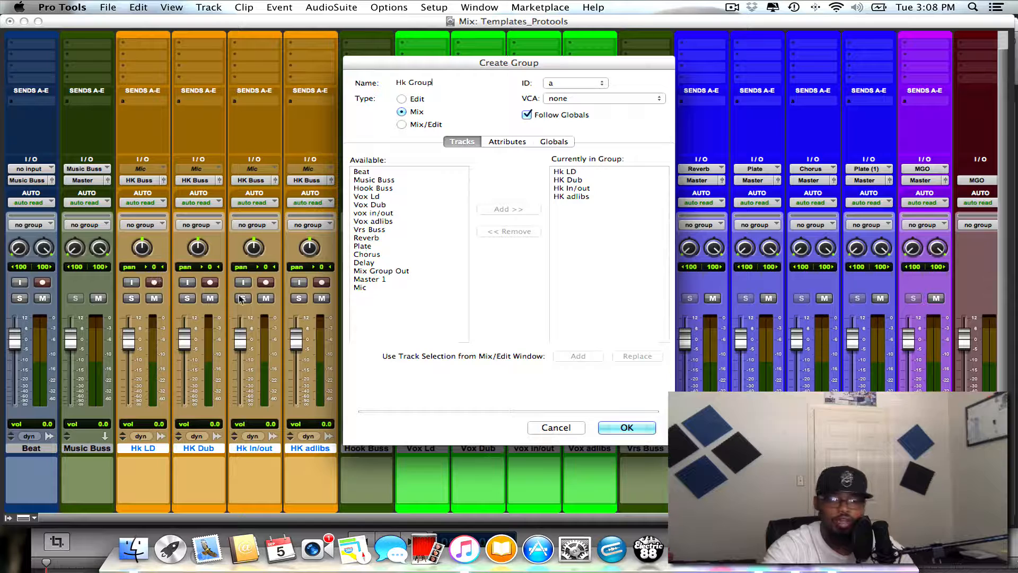
{"action": "left_click", "coordinate": [583, 84]}
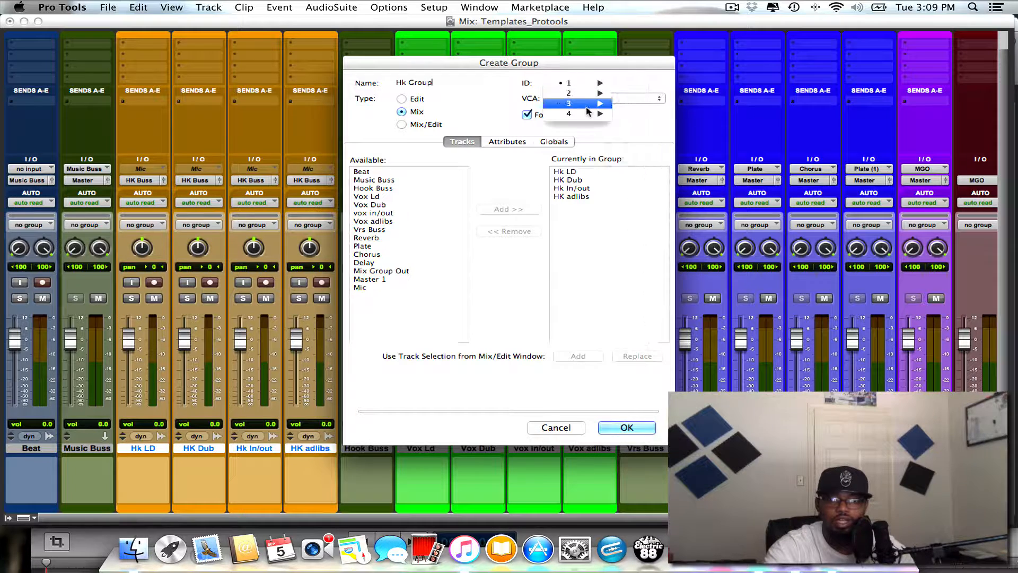
{"action": "mouse_move", "coordinate": [584, 84]}
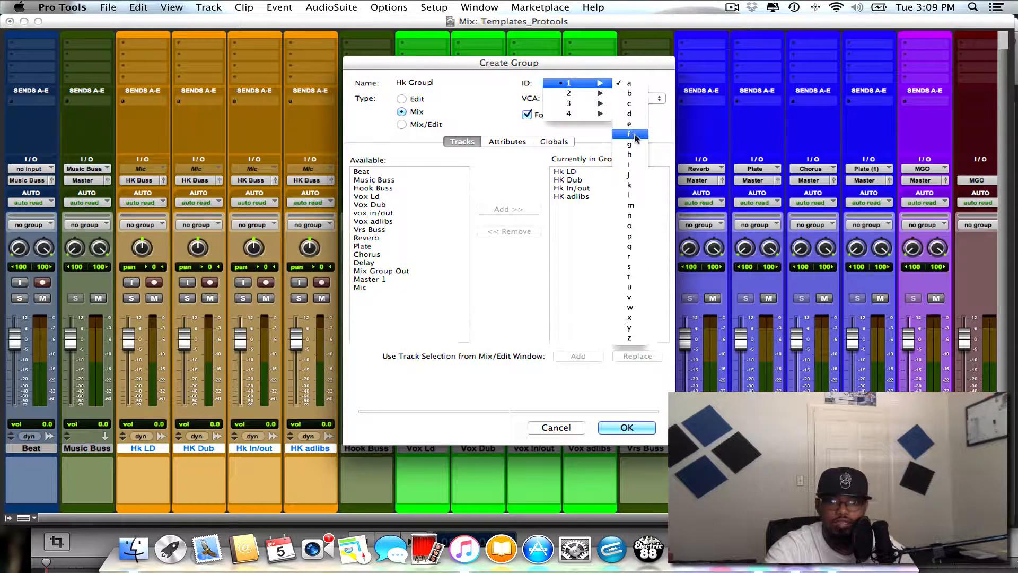
{"action": "left_click", "coordinate": [629, 154]}
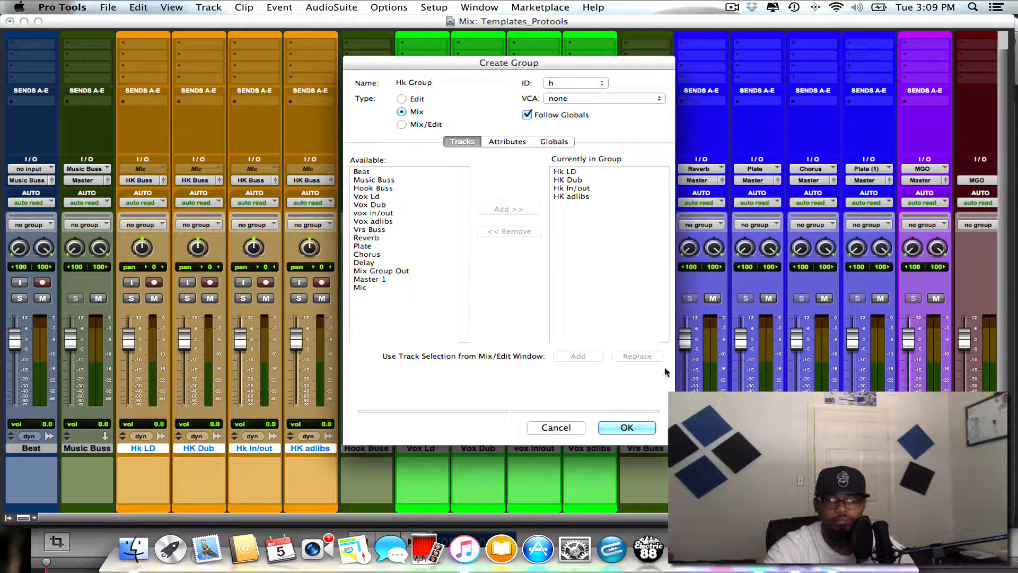
{"action": "left_click", "coordinate": [645, 428]}
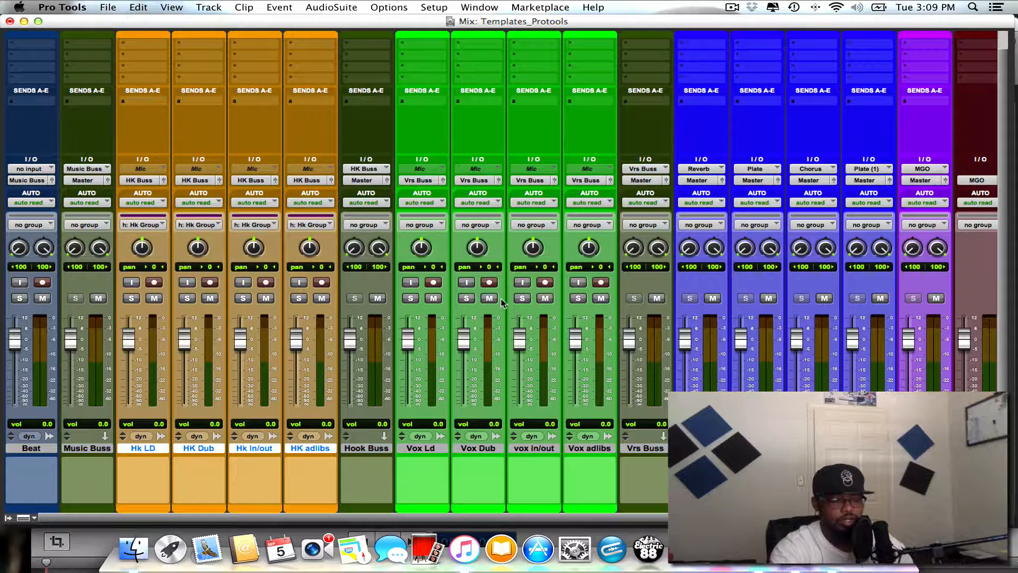
Step: Display the mix groups in the Edit window's Groups list and use the list's keyboard focus to deactivate Hk Group
{"action": "key", "text": "super+equal"}
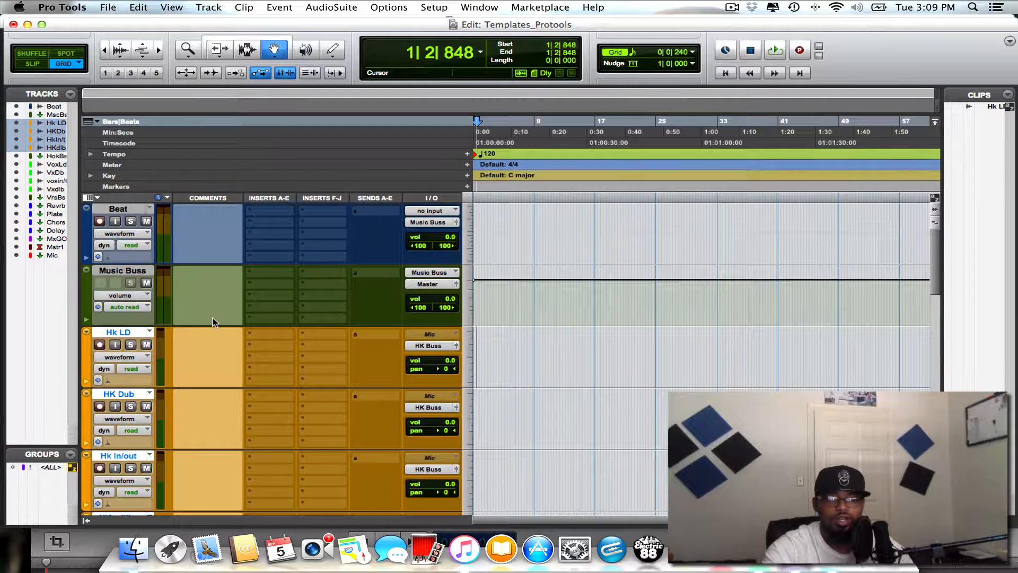
{"action": "left_click", "coordinate": [70, 454]}
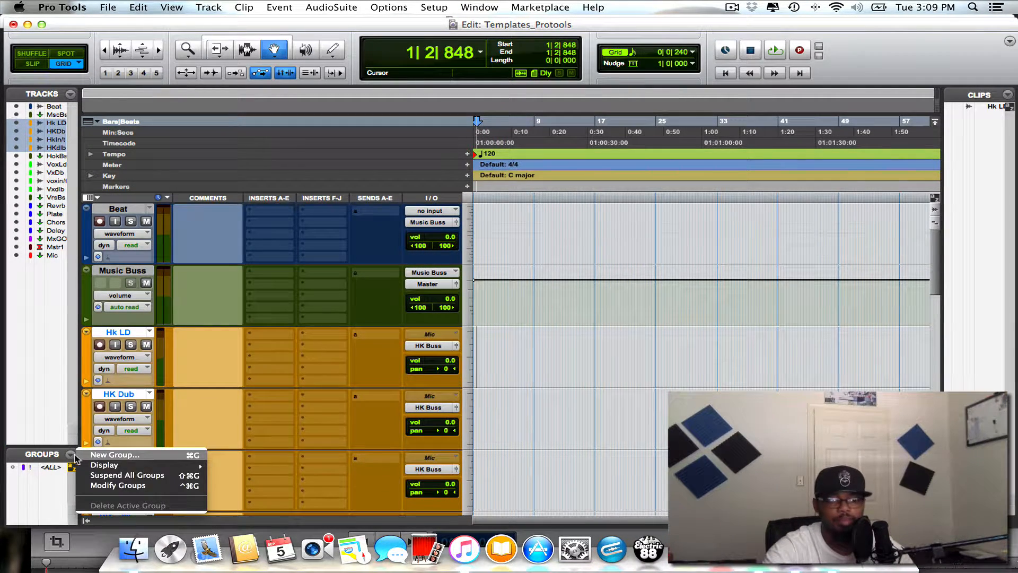
{"action": "mouse_move", "coordinate": [106, 469]}
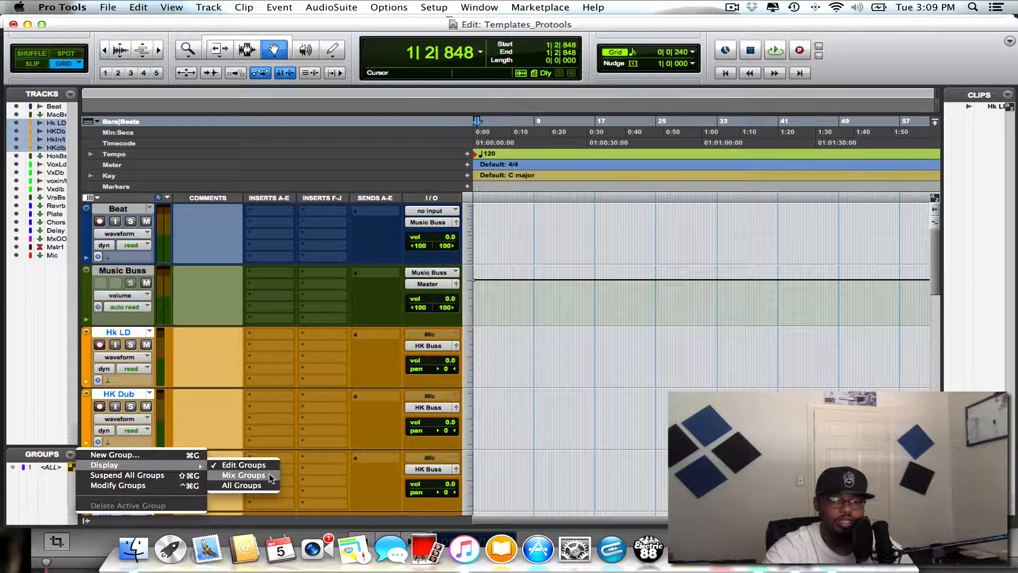
{"action": "left_click", "coordinate": [269, 476]}
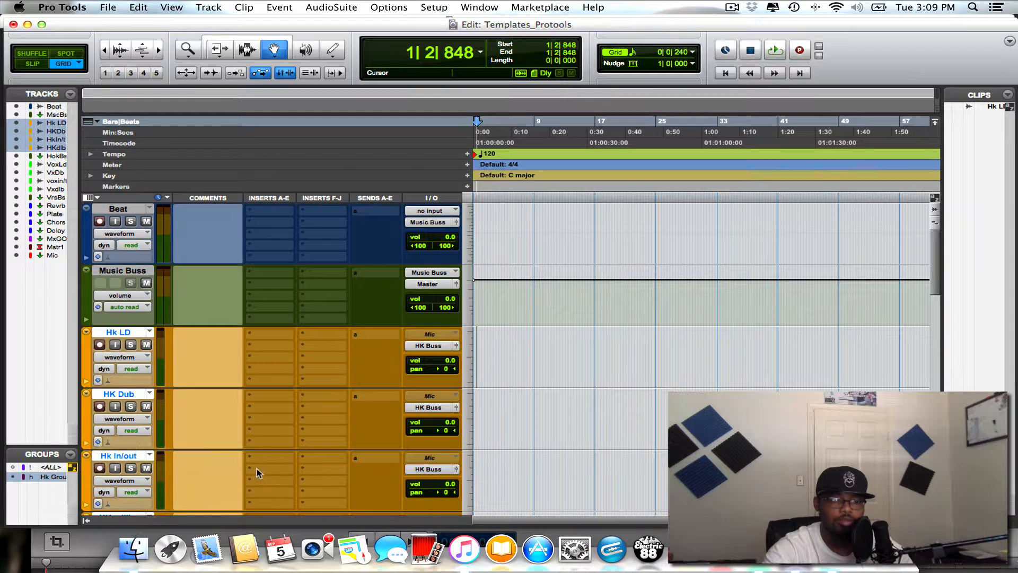
{"action": "left_click", "coordinate": [73, 468]}
{"action": "left_click", "coordinate": [73, 468]}
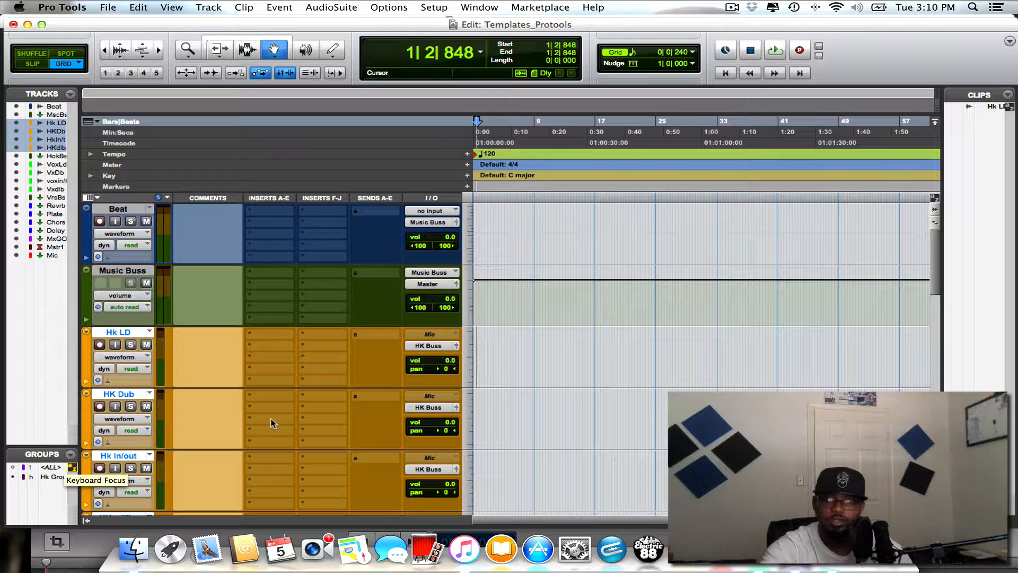
Step: Give keyboard focus to the Edit window's tracks and zoom the timeline in and back out horizontally
{"action": "left_click", "coordinate": [936, 196]}
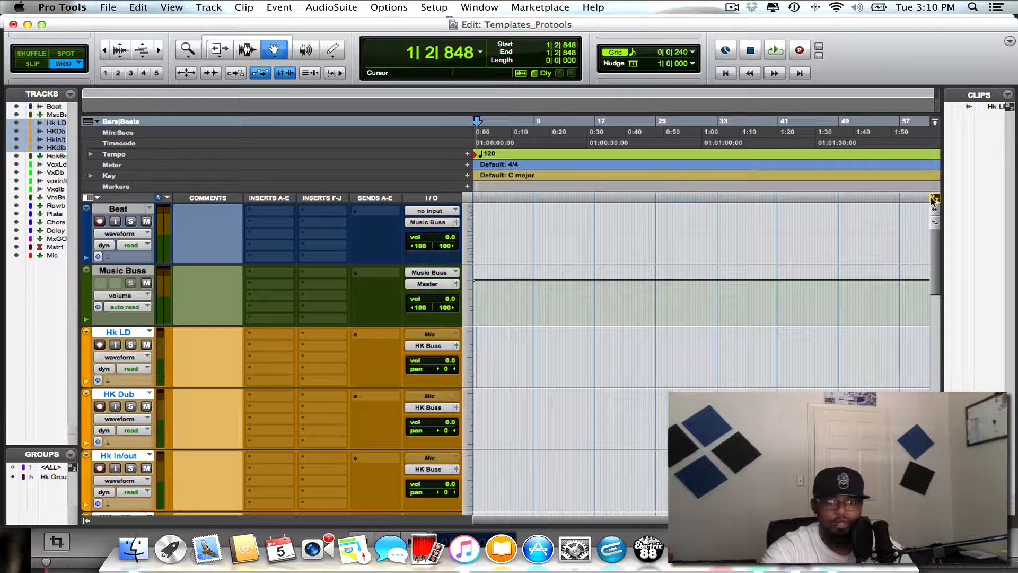
{"action": "key", "text": "t"}
{"action": "key", "text": "t"}
{"action": "key", "text": "t"}
{"action": "key", "text": "t"}
{"action": "key", "text": "t"}
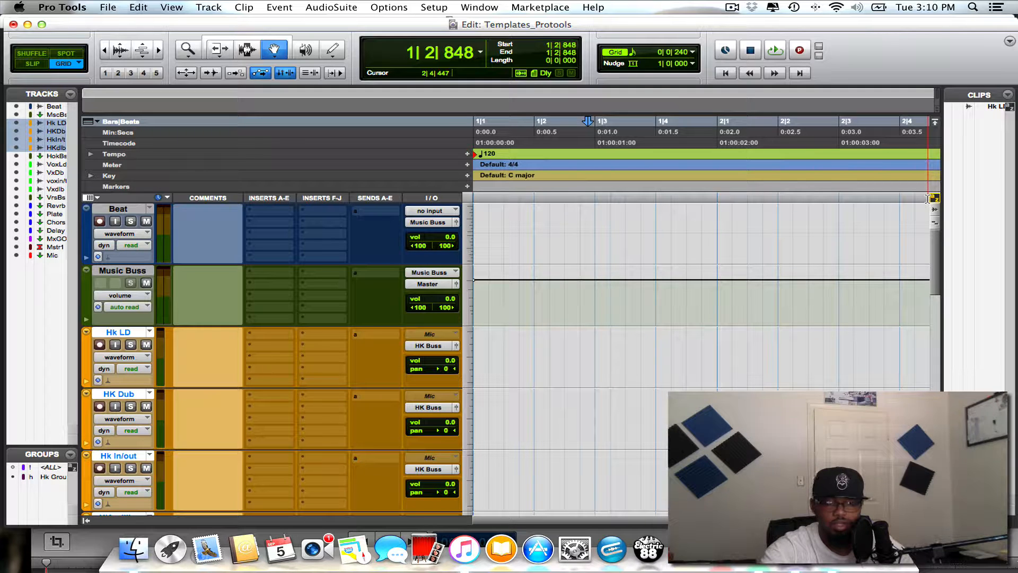
{"action": "key", "text": "r"}
{"action": "key", "text": "r"}
{"action": "key", "text": "r"}
{"action": "key", "text": "r"}
{"action": "key", "text": "r"}
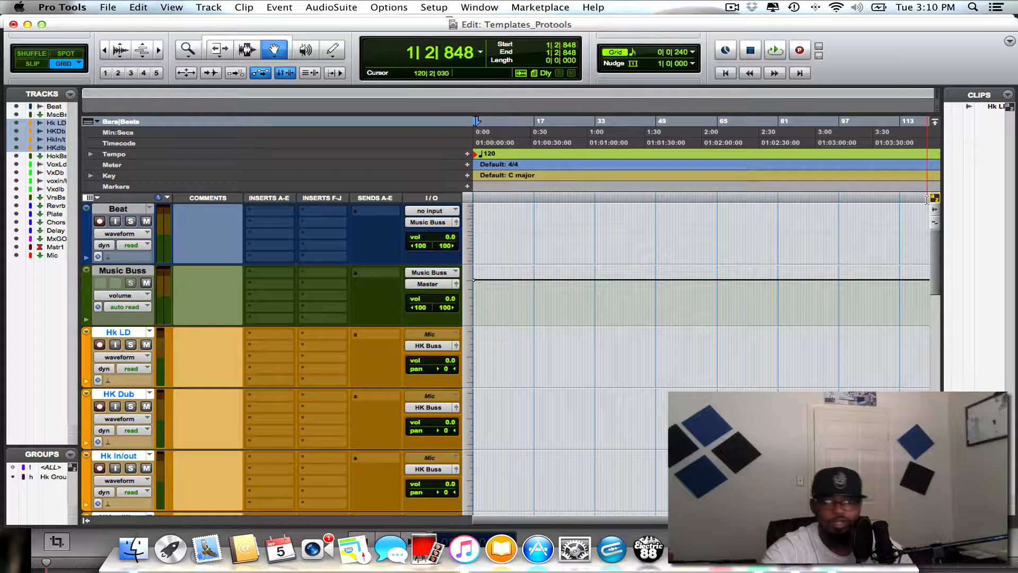
{"action": "key", "text": "r"}
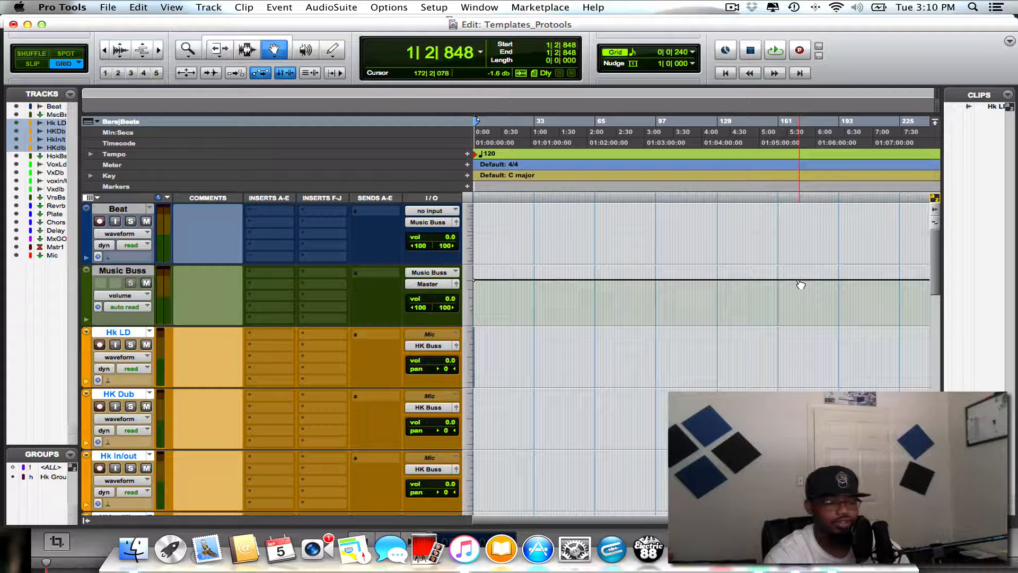
Step: Clear the hook track selection in the Mix window and select the tracks Vox Ld through Vox adlibs
{"action": "key", "text": "super+equal"}
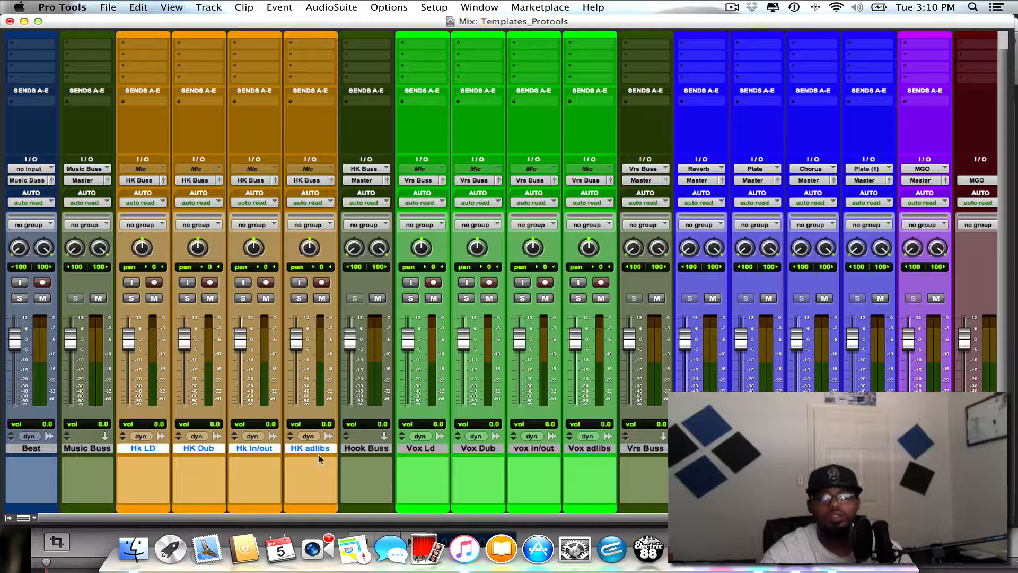
{"action": "key", "text": "alt"}
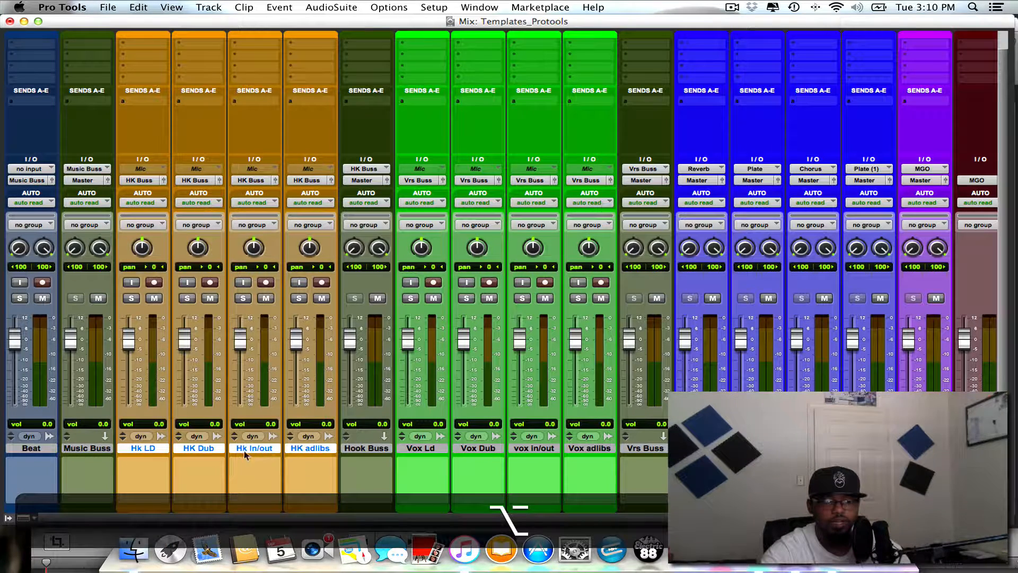
{"action": "left_click", "coordinate": [149, 448], "text": "alt"}
{"action": "key", "text": "shift"}
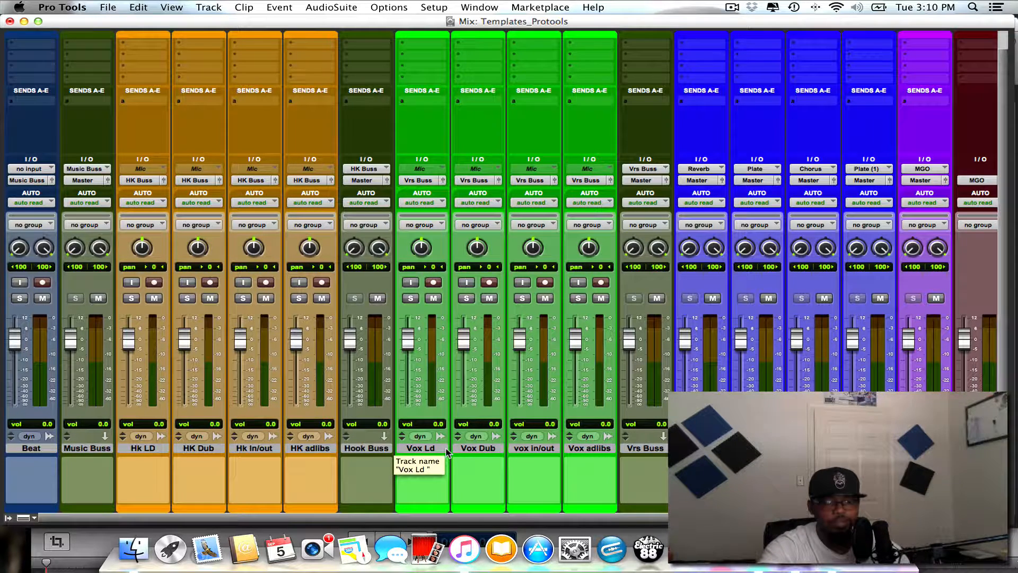
{"action": "left_click", "coordinate": [424, 449], "text": "shift"}
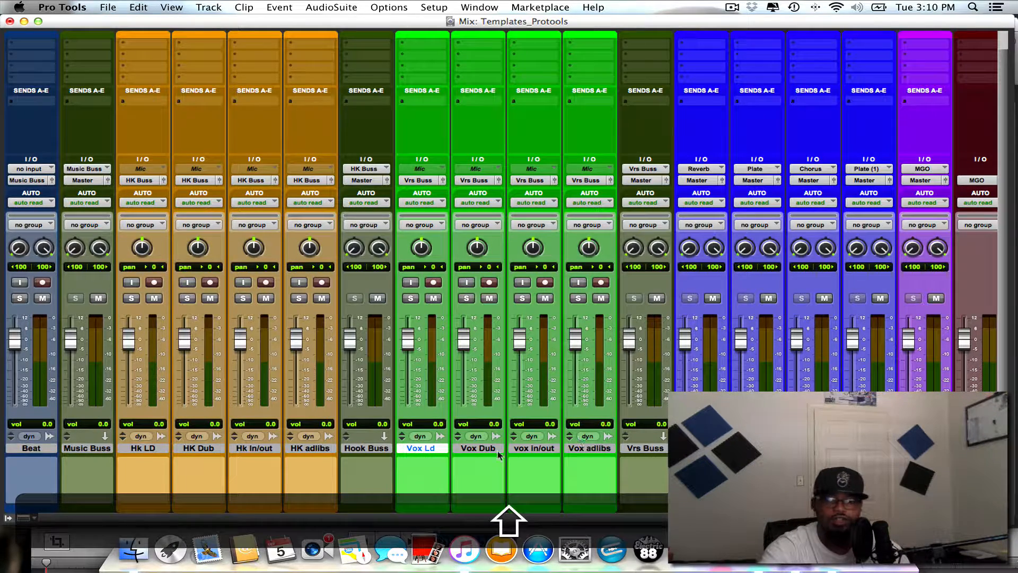
{"action": "left_click", "coordinate": [602, 448], "text": "shift"}
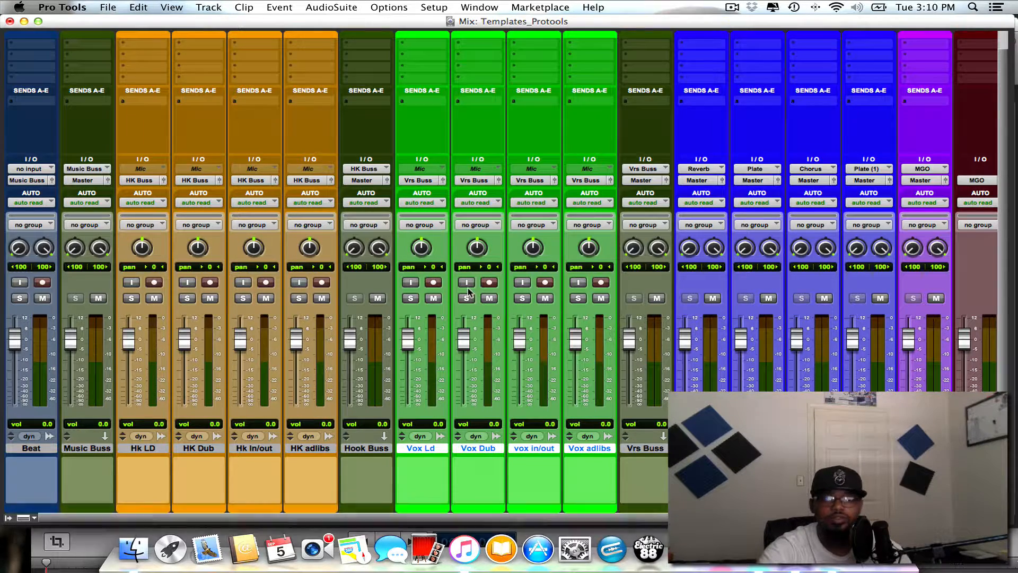
Step: Start a new group from the selected verse vocal tracks and name it Vox group
{"action": "key", "text": "super+g"}
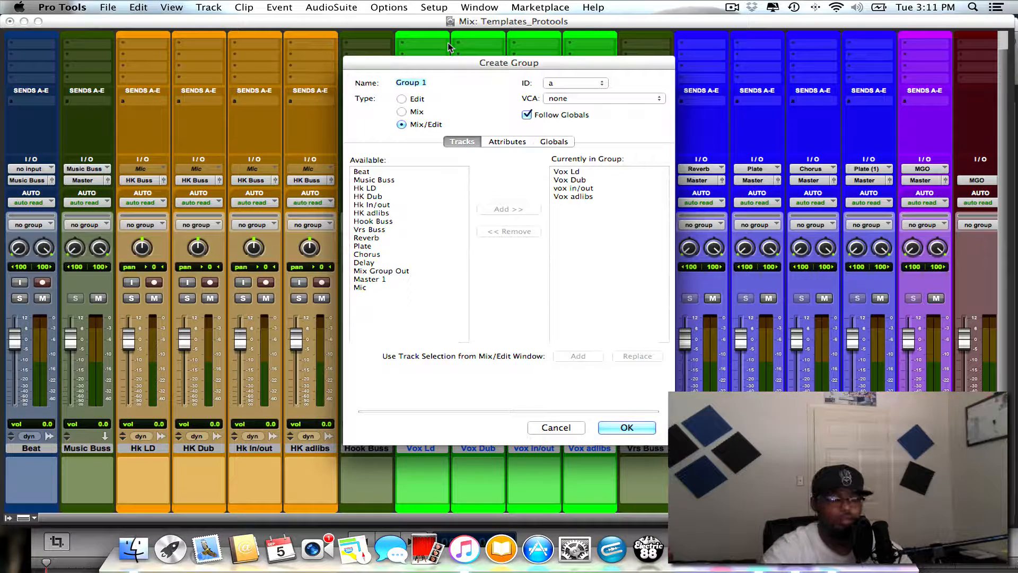
{"action": "key", "text": "BackSpace"}
{"action": "type", "text": "V"}
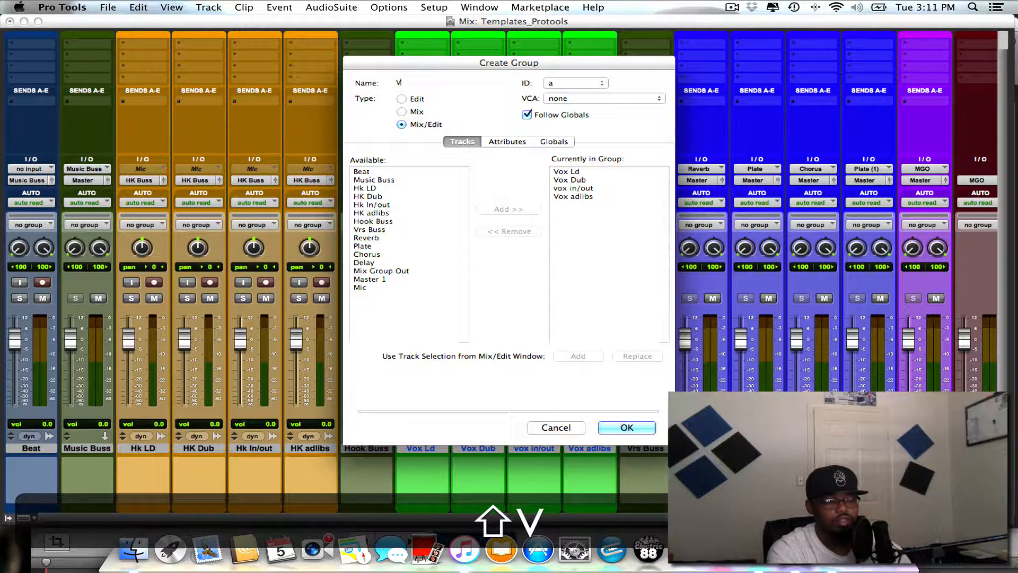
{"action": "type", "text": "e"}
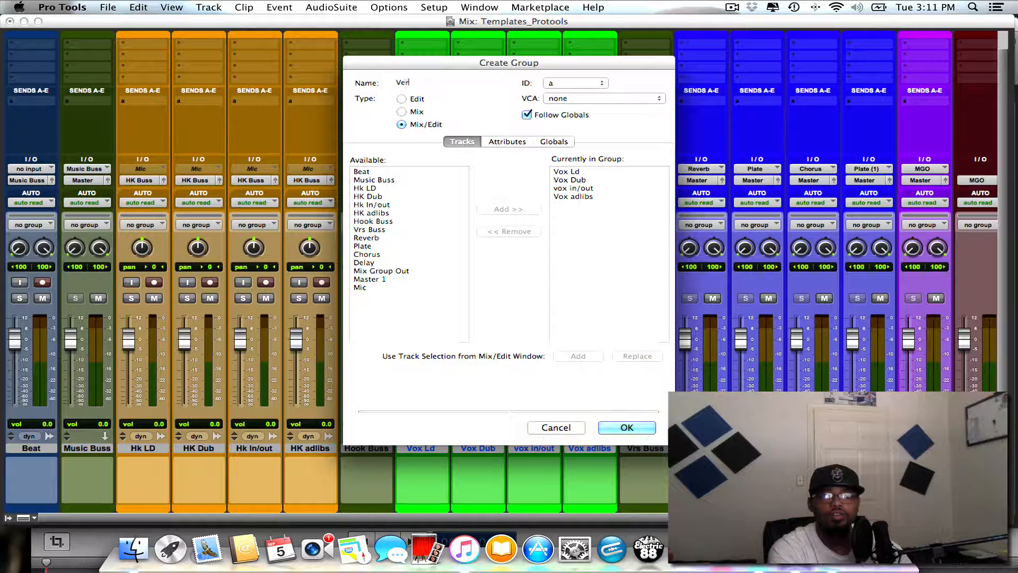
{"action": "key", "text": "BackSpace"}
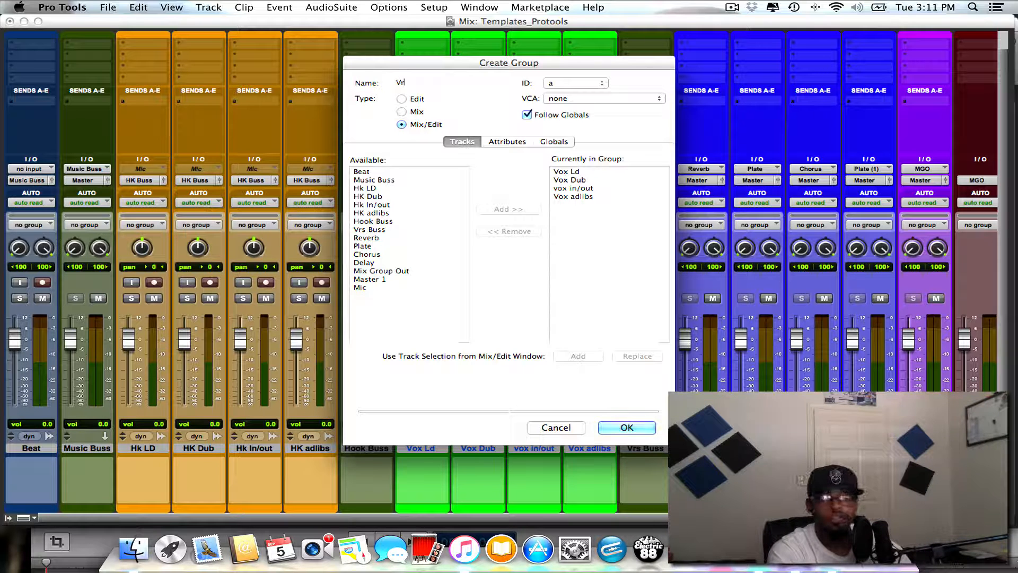
{"action": "type", "text": "ox "}
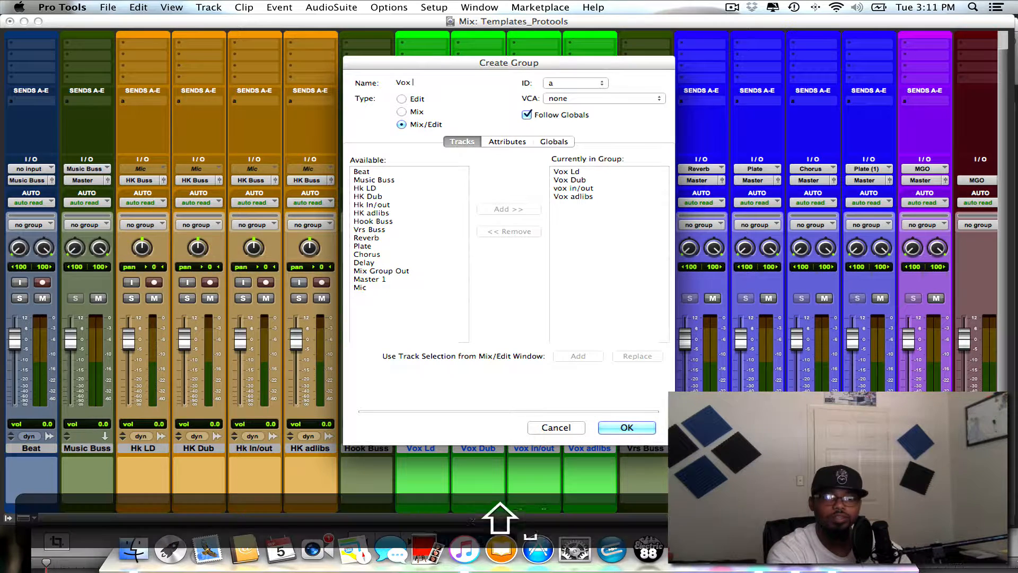
{"action": "type", "text": "Mi"}
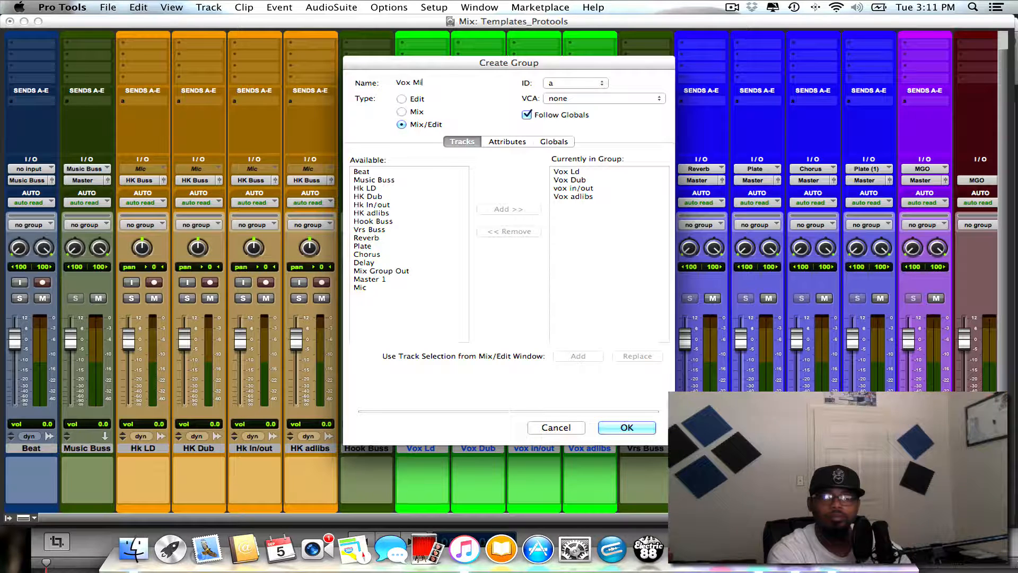
{"action": "type", "text": "x"}
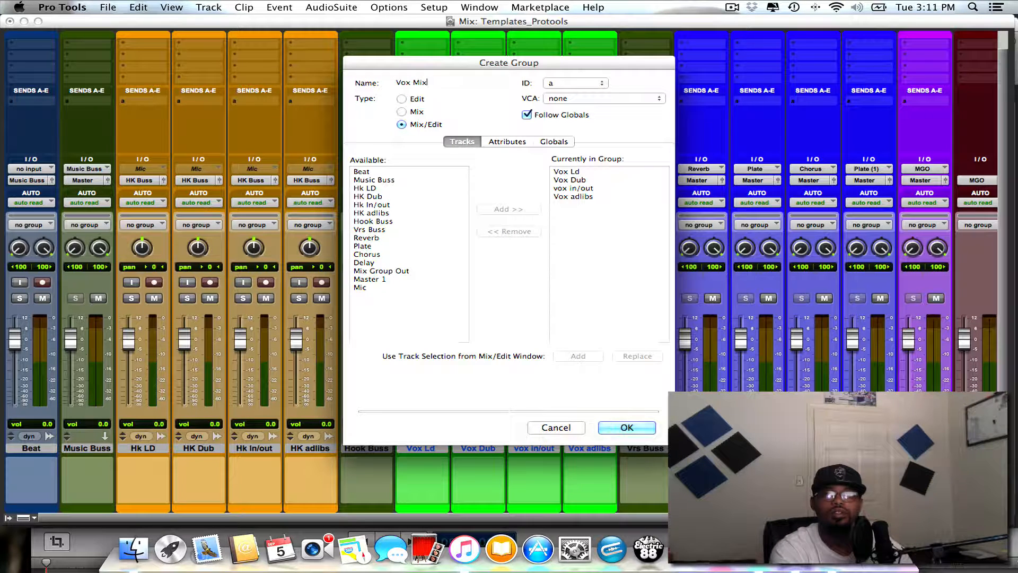
{"action": "key", "text": "BackSpace"}
{"action": "key", "text": "BackSpace"}
{"action": "key", "text": "BackSpace"}
{"action": "type", "text": "gro"}
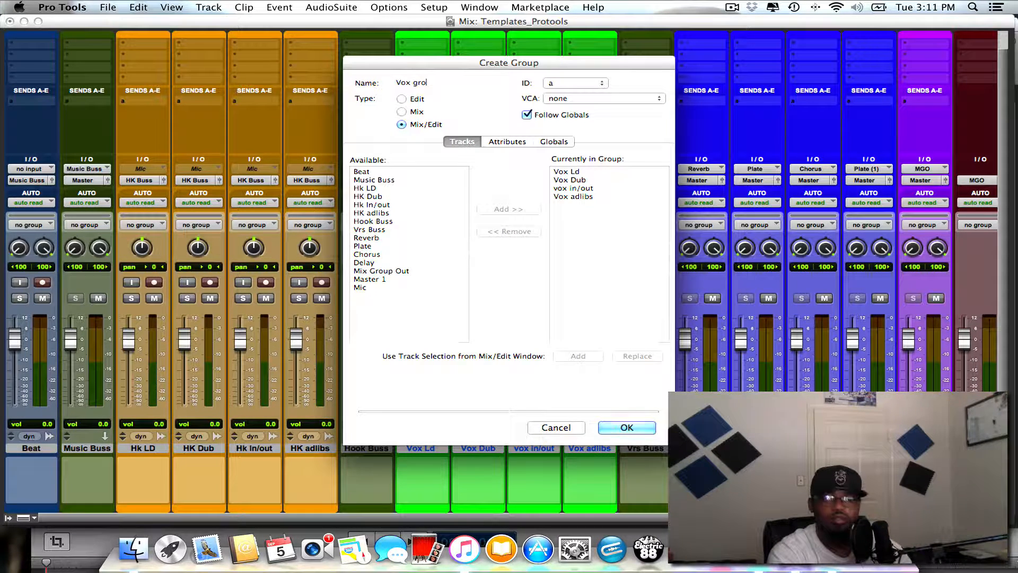
{"action": "type", "text": "up"}
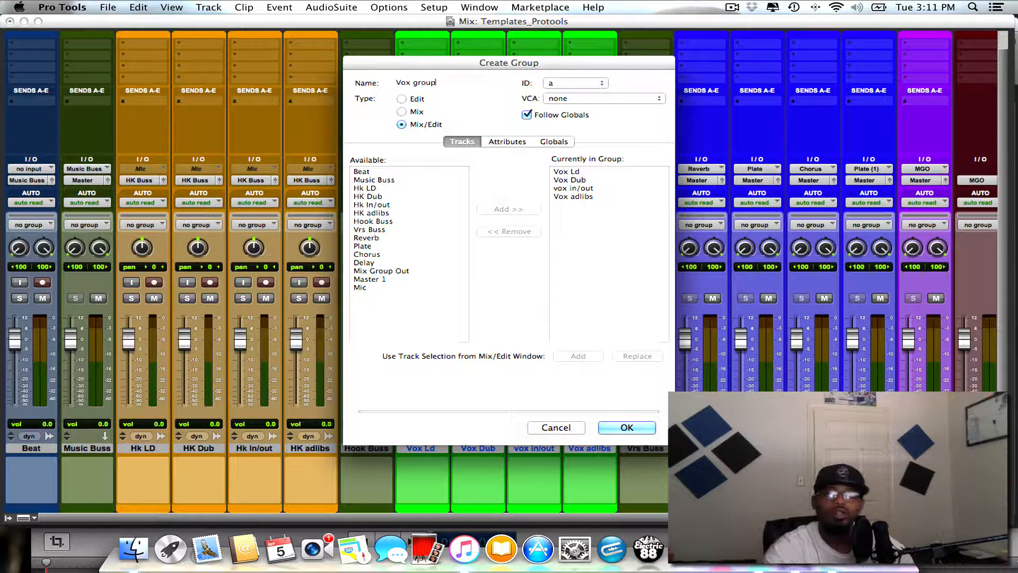
Step: Set the Vox group's ID to v and its type to Mix, and create the group
{"action": "left_click", "coordinate": [576, 83]}
{"action": "mouse_move", "coordinate": [584, 83]}
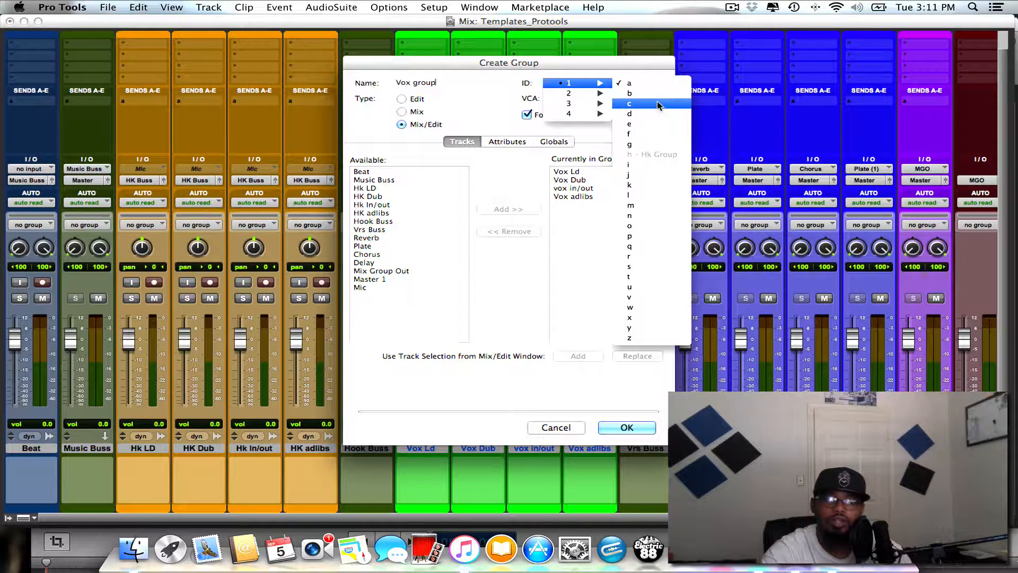
{"action": "left_click", "coordinate": [637, 300]}
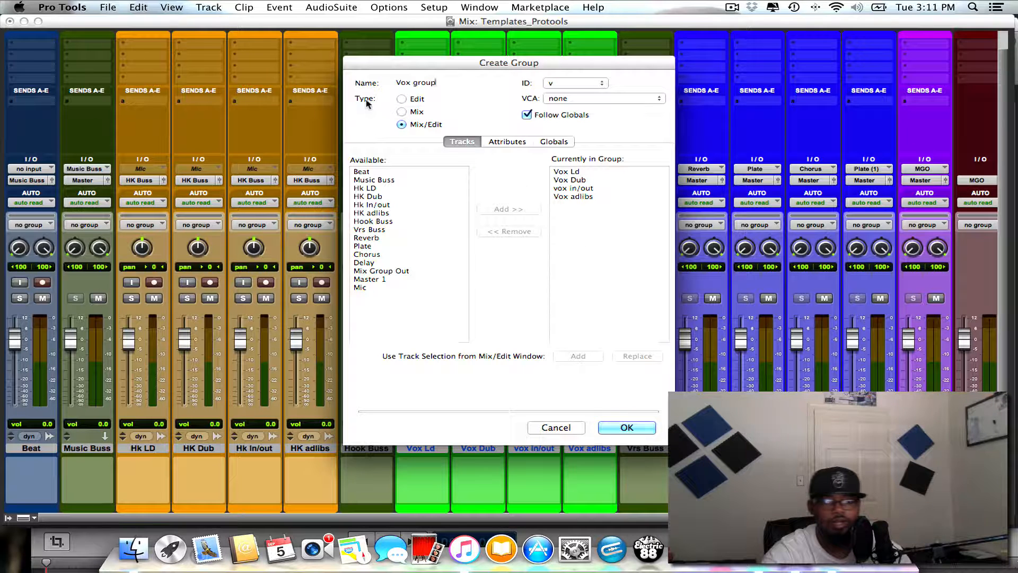
{"action": "left_click", "coordinate": [410, 113]}
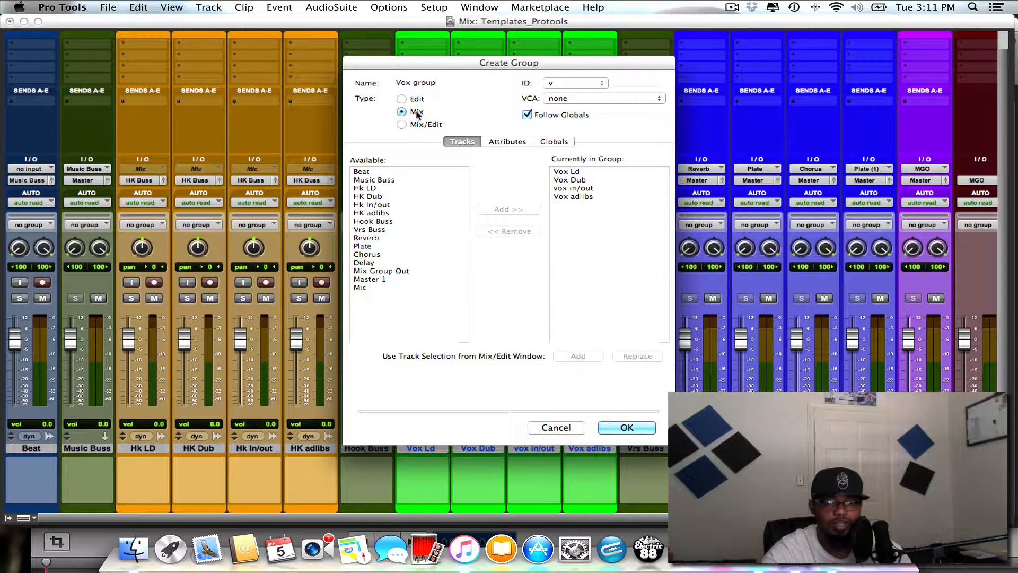
{"action": "left_click", "coordinate": [626, 427]}
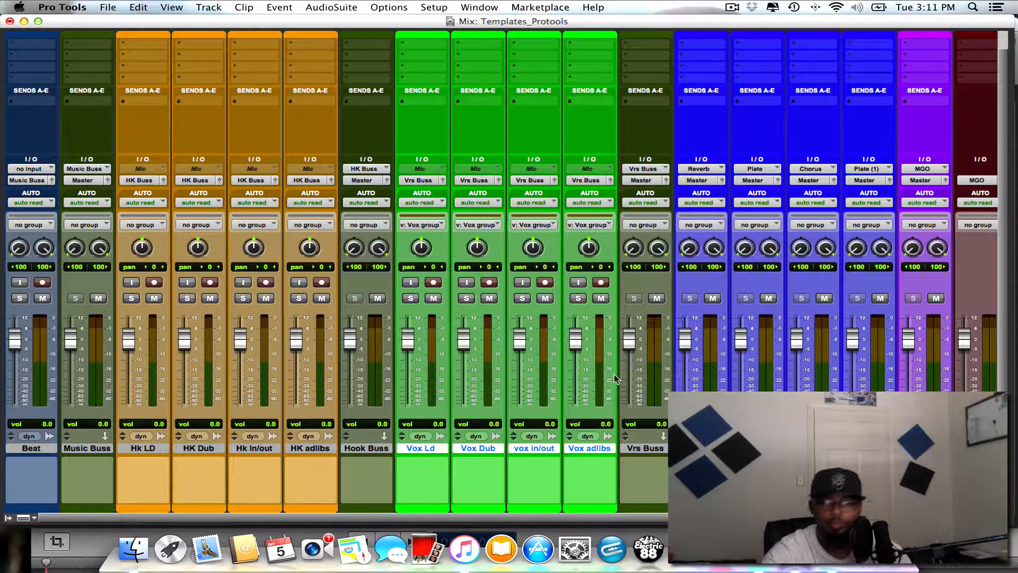
Step: Select the effects tracks Reverb through Delay and start a new group from them named Fx Group
{"action": "scroll", "coordinate": [646, 416], "scroll_direction": "right", "scroll_amount": 3}
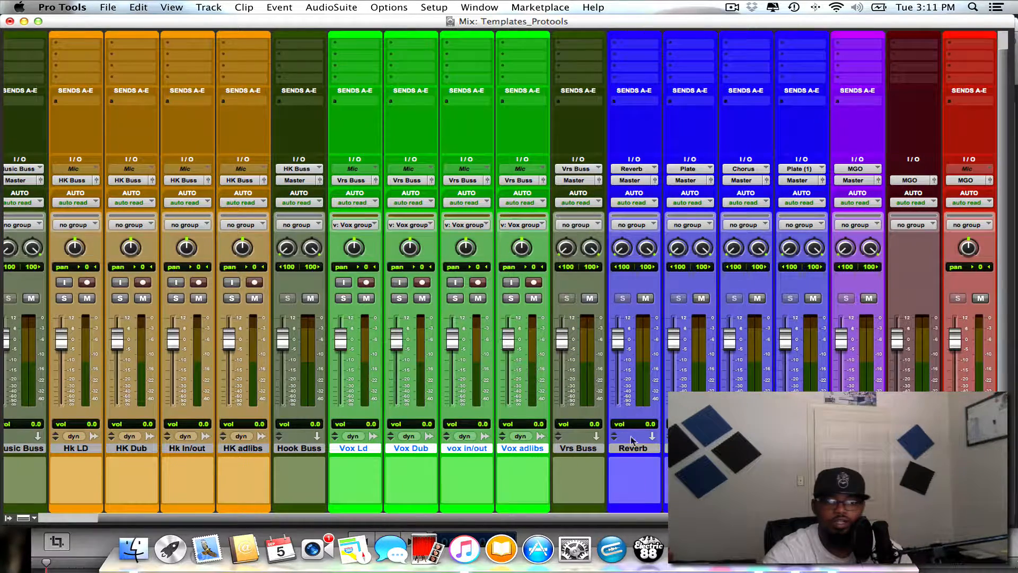
{"action": "left_click", "coordinate": [633, 449]}
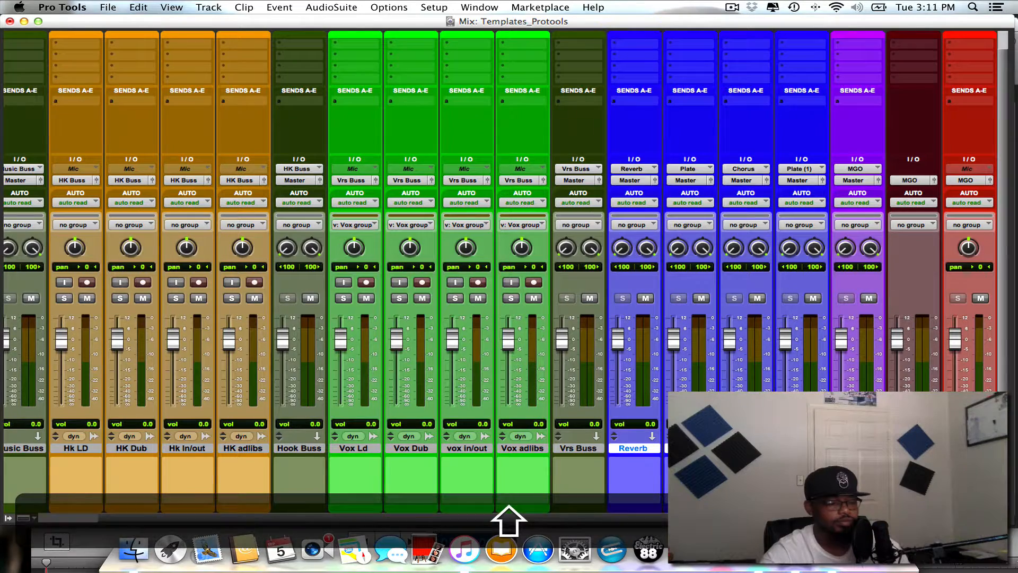
{"action": "key", "text": "super+g"}
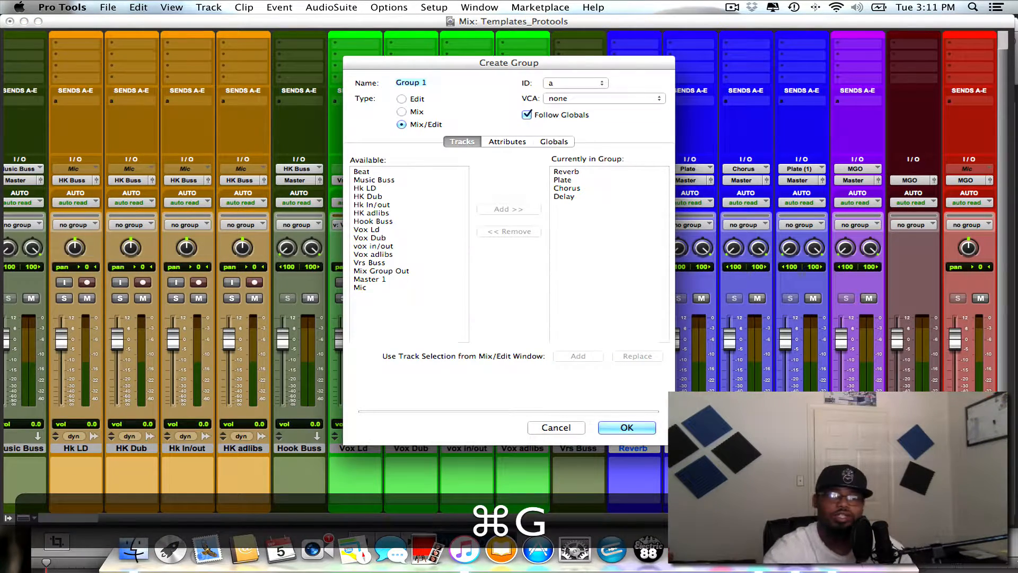
{"action": "key", "text": "BackSpace"}
{"action": "type", "text": "F"}
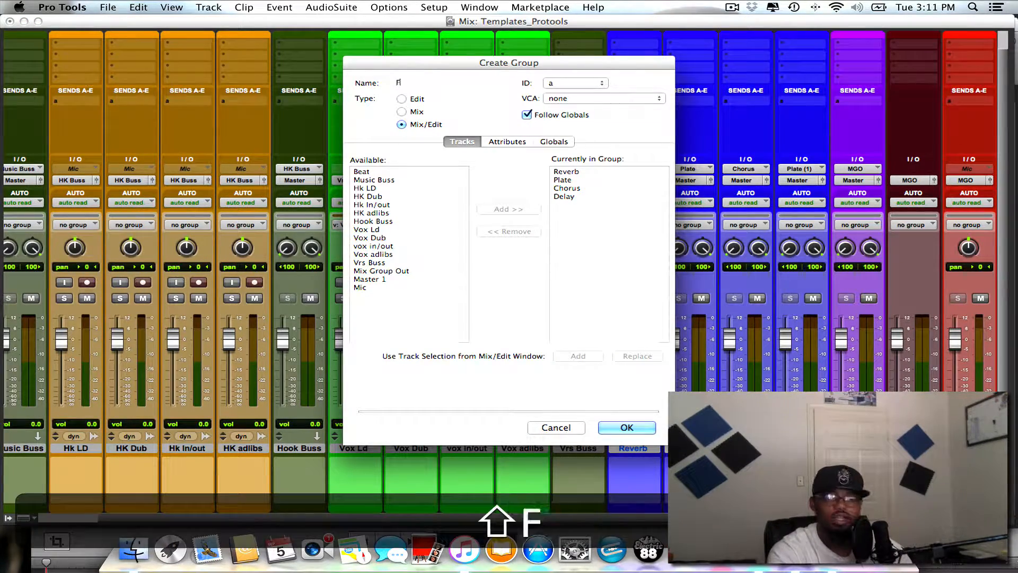
{"action": "type", "text": "x Group"}
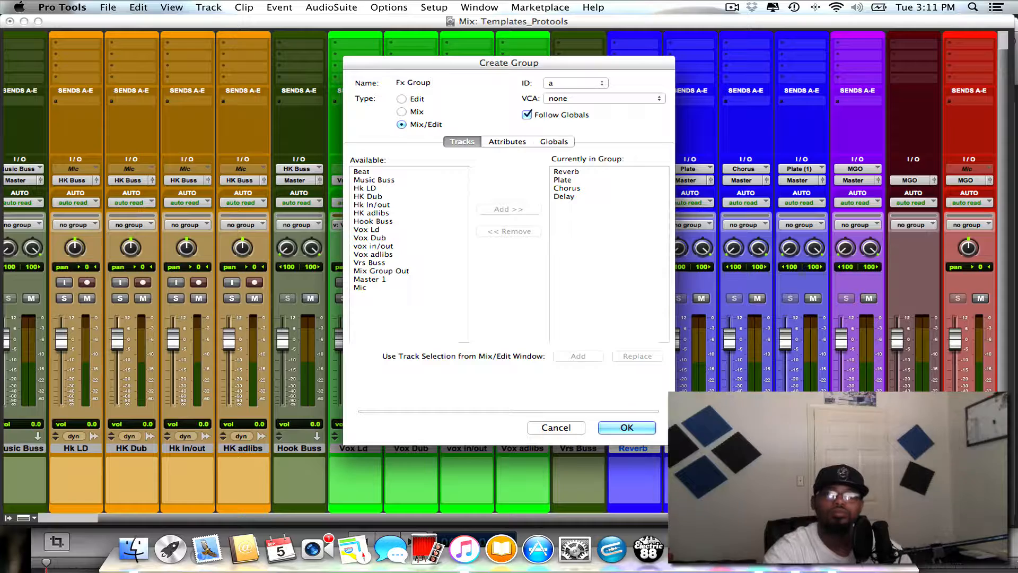
Step: Set the Fx Group's ID to f and its type to Mix, and create the group
{"action": "left_click", "coordinate": [594, 82]}
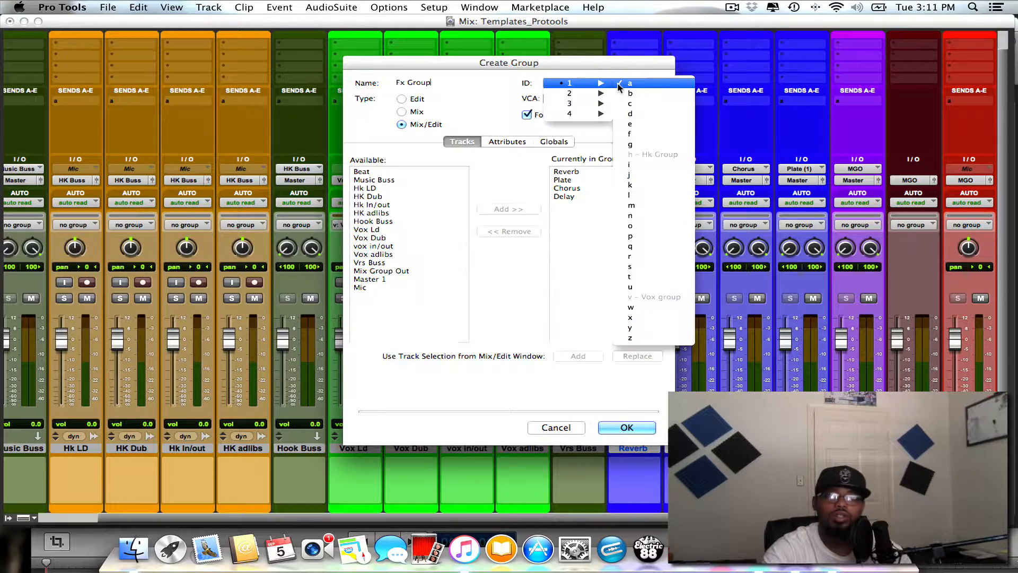
{"action": "left_click", "coordinate": [647, 134]}
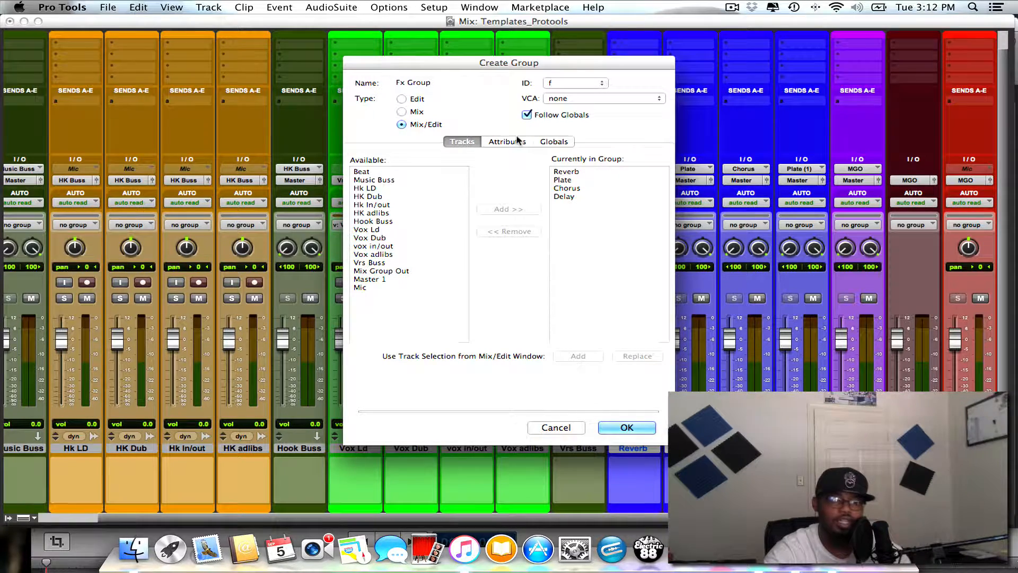
{"action": "left_click", "coordinate": [401, 112]}
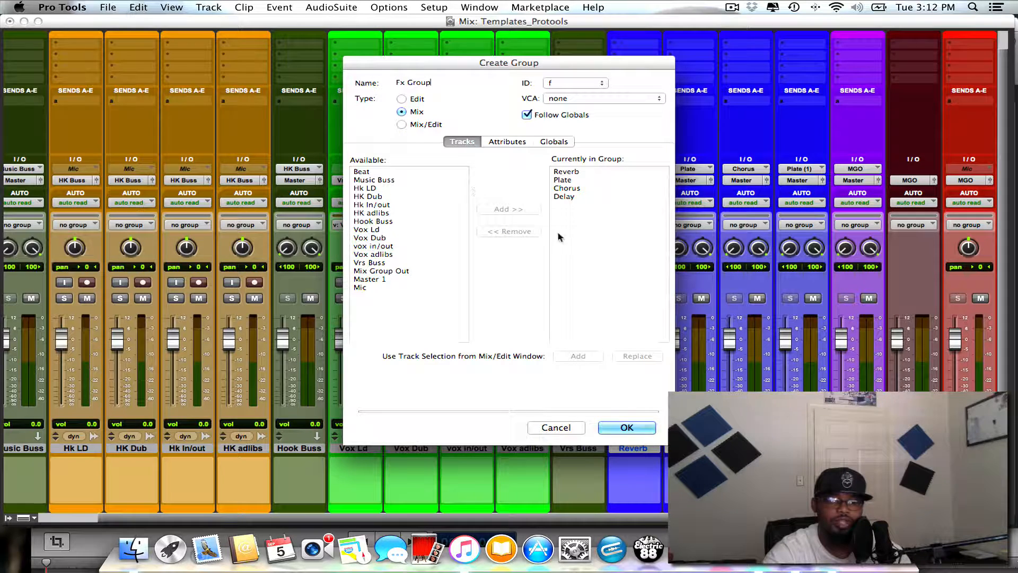
{"action": "left_click", "coordinate": [627, 427]}
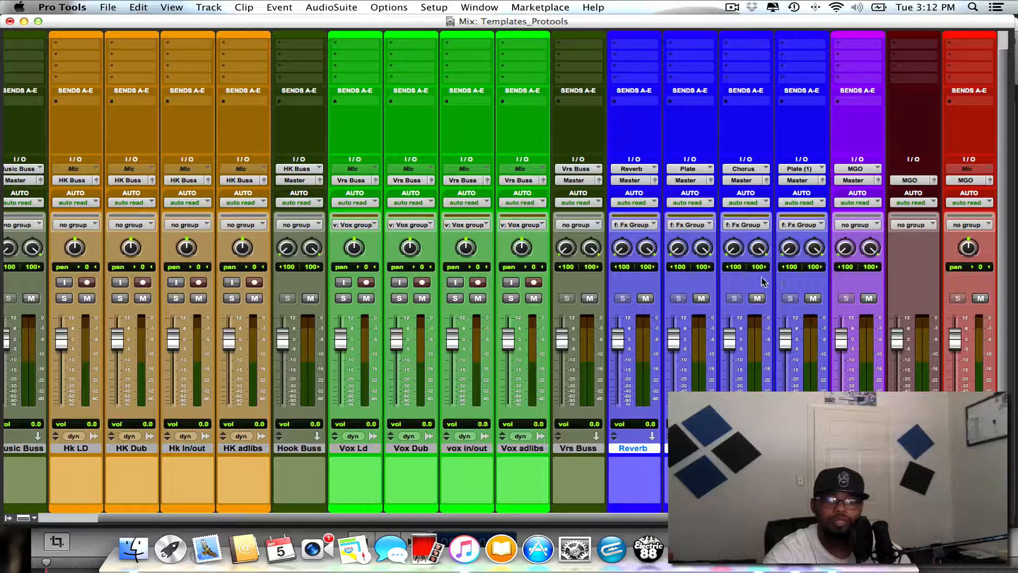
Step: Move the Mix window aside to uncover the Edit window's Tracks and Groups lists, and select the tracks Beat through Delay
{"action": "scroll", "coordinate": [689, 344], "scroll_direction": "up", "scroll_amount": 2}
{"action": "scroll", "coordinate": [689, 344], "scroll_direction": "left", "scroll_amount": 3}
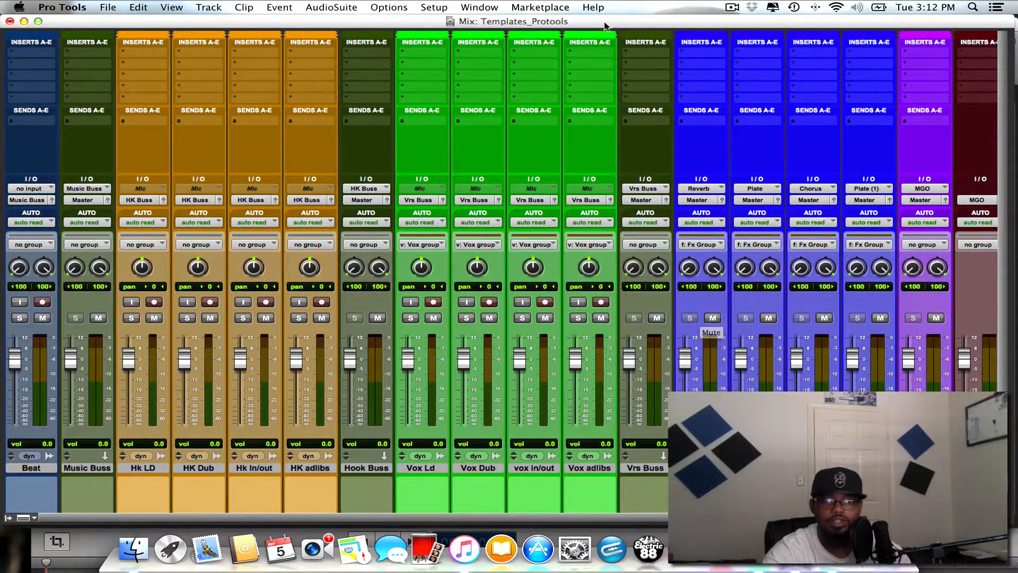
{"action": "left_click_drag", "start_coordinate": [609, 23], "coordinate": [702, 31]}
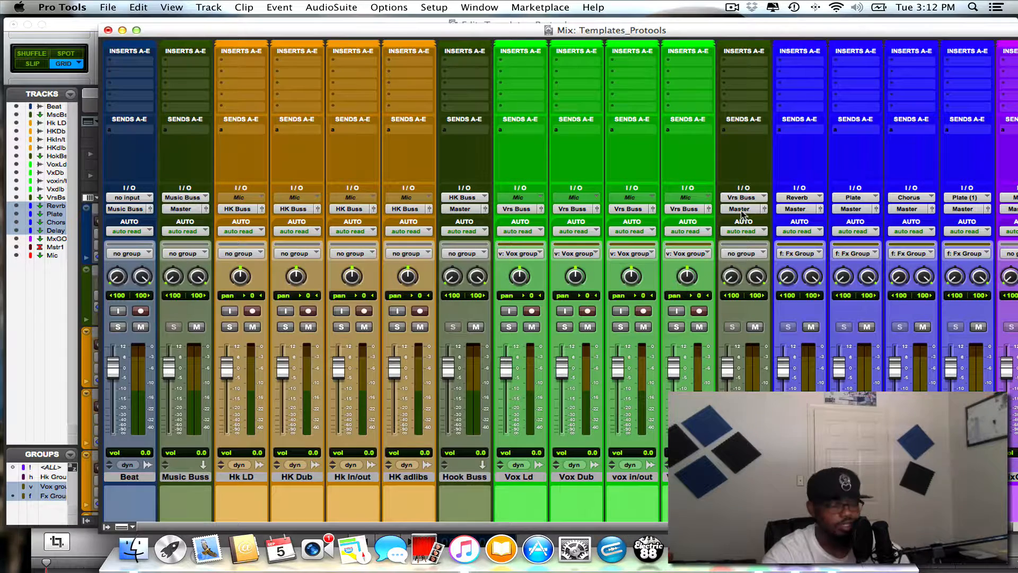
{"action": "key", "text": "shift"}
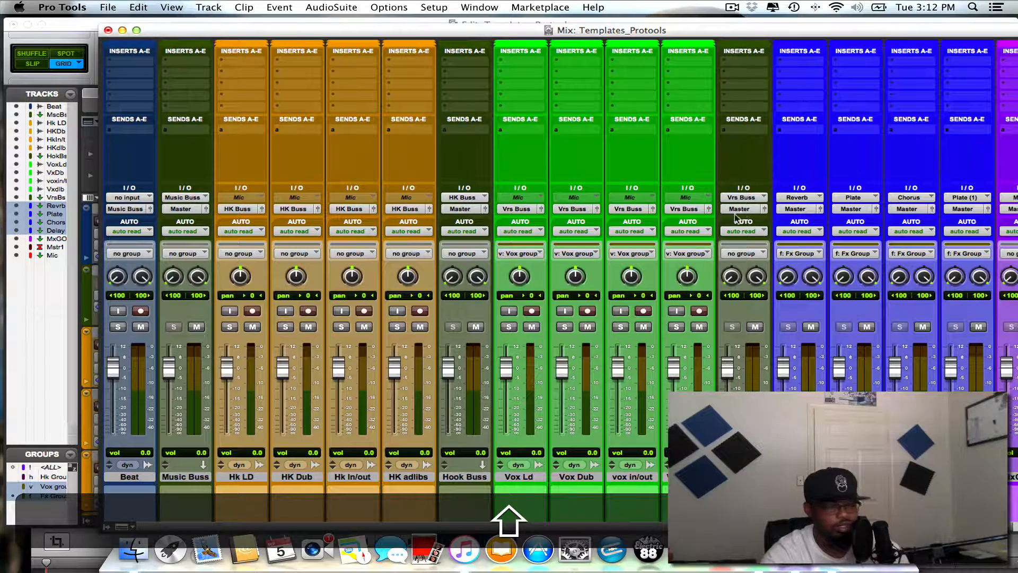
{"action": "left_click", "coordinate": [130, 477]}
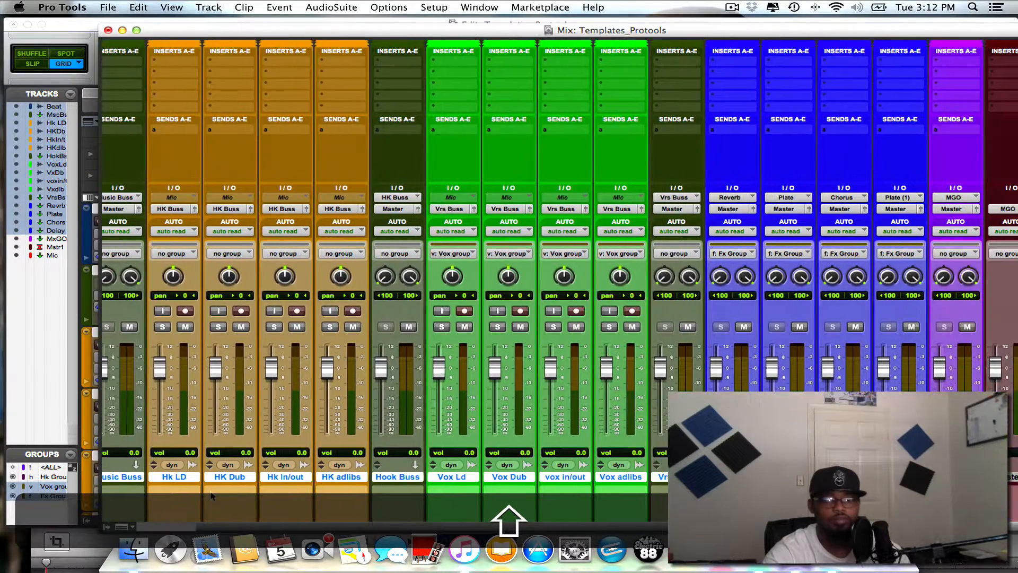
{"action": "scroll", "coordinate": [161, 488], "scroll_direction": "right", "scroll_amount": 2}
{"action": "scroll", "coordinate": [211, 496], "scroll_direction": "left", "scroll_amount": 2}
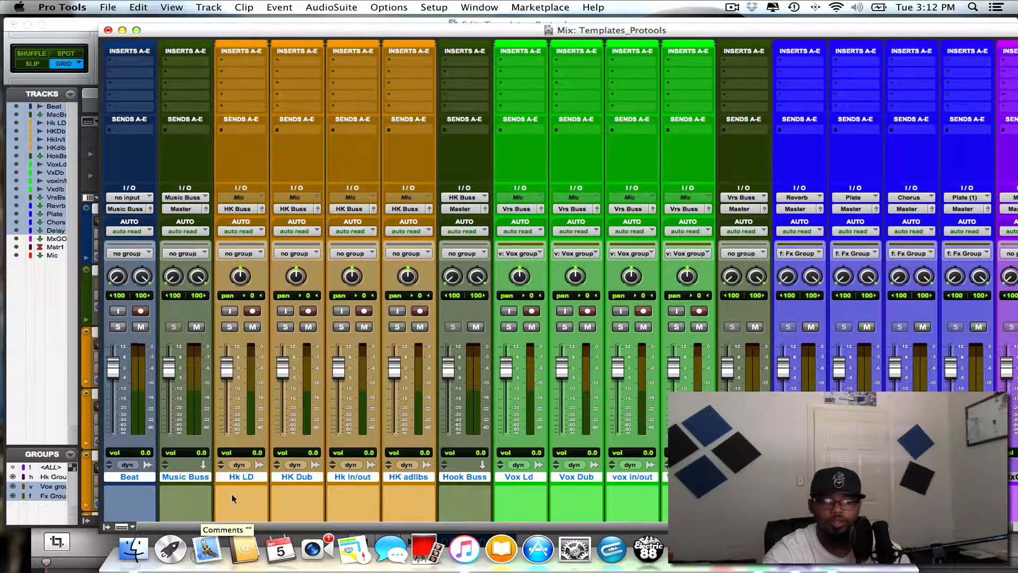
{"action": "scroll", "coordinate": [244, 499], "scroll_direction": "right", "scroll_amount": 2}
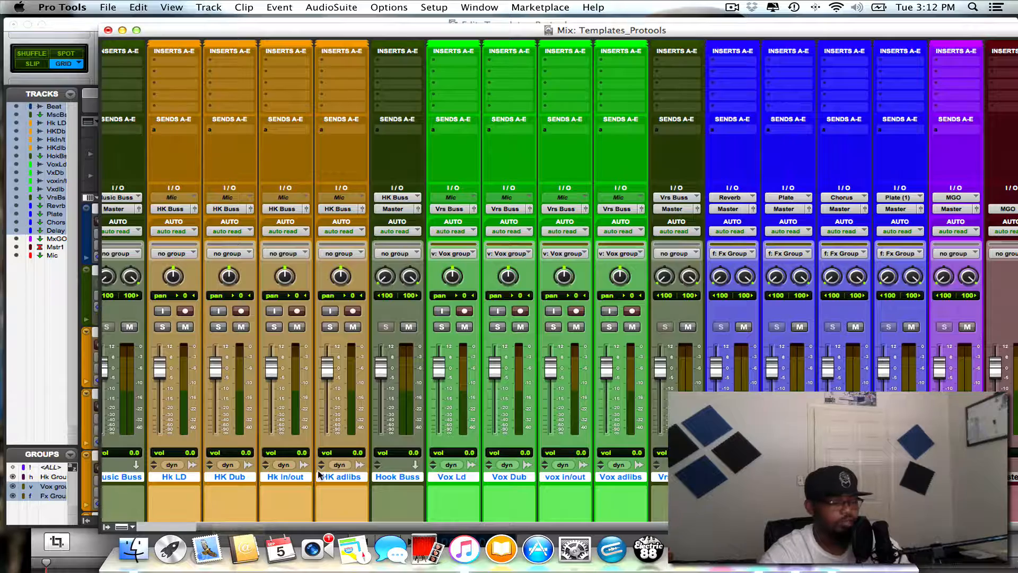
Step: Start a new group from the selected Beat through Delay tracks and name it mix Group
{"action": "key", "text": "super+g"}
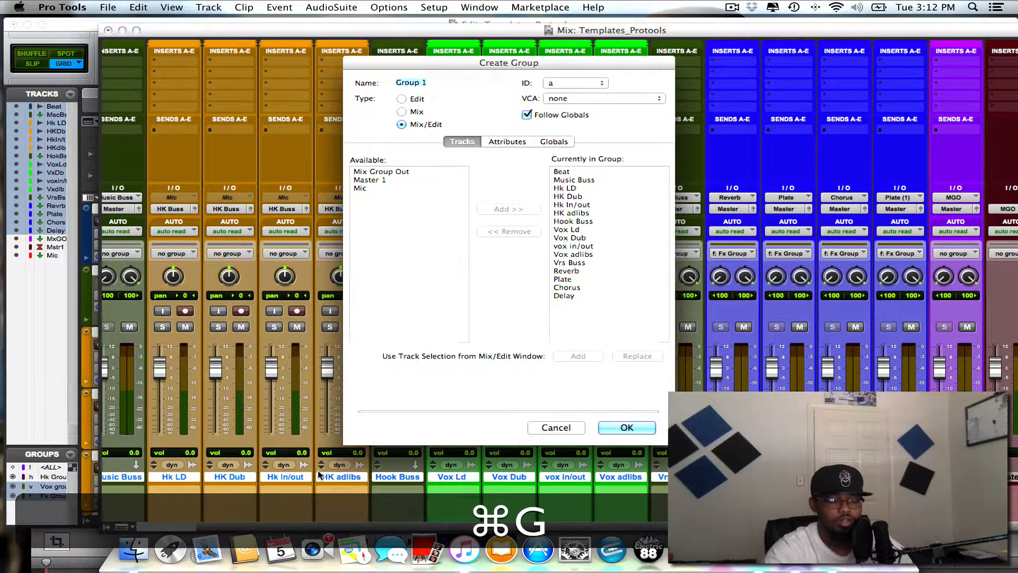
{"action": "key", "text": "BackSpace"}
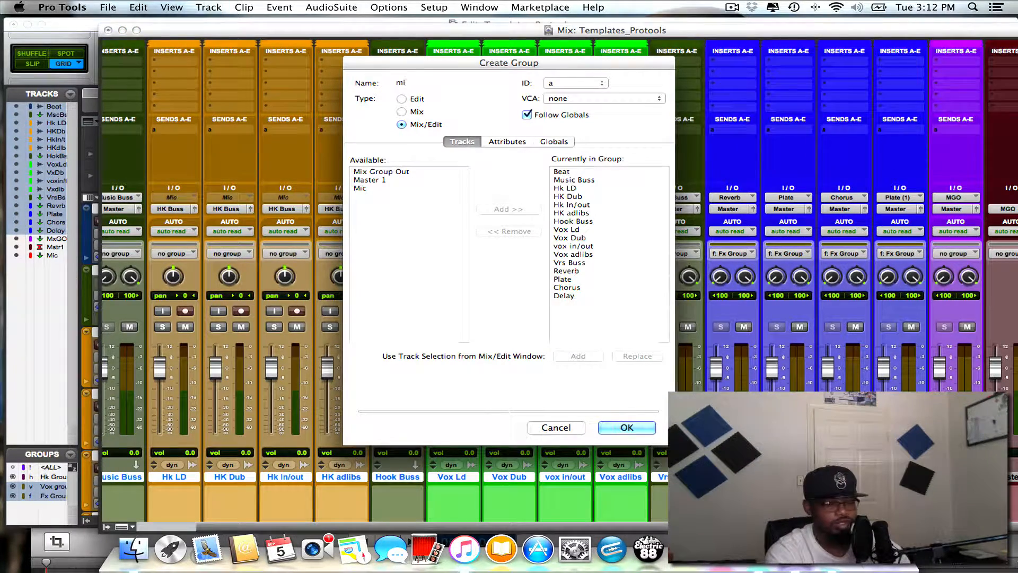
{"action": "type", "text": "mix Gr"}
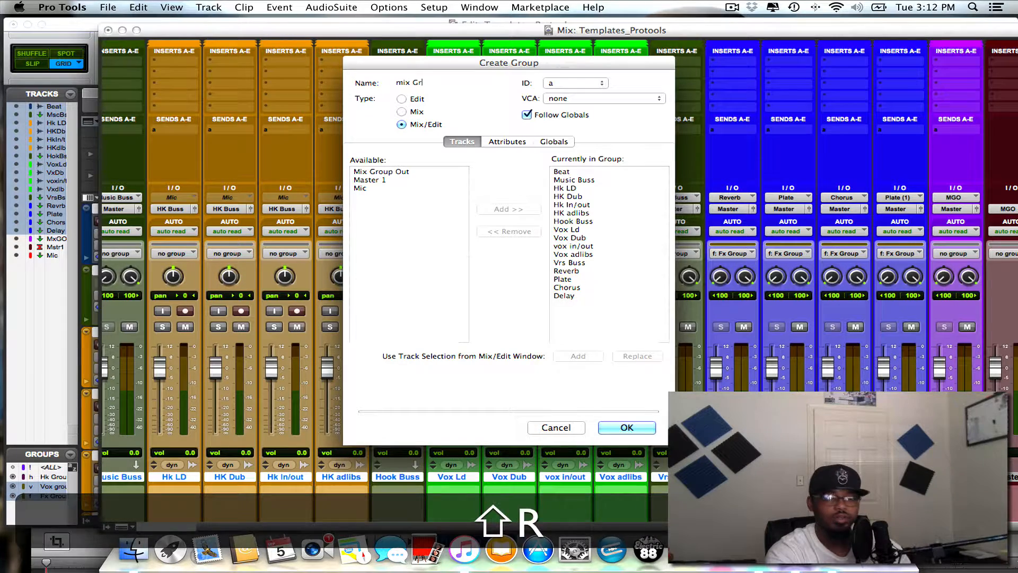
{"action": "type", "text": "oup"}
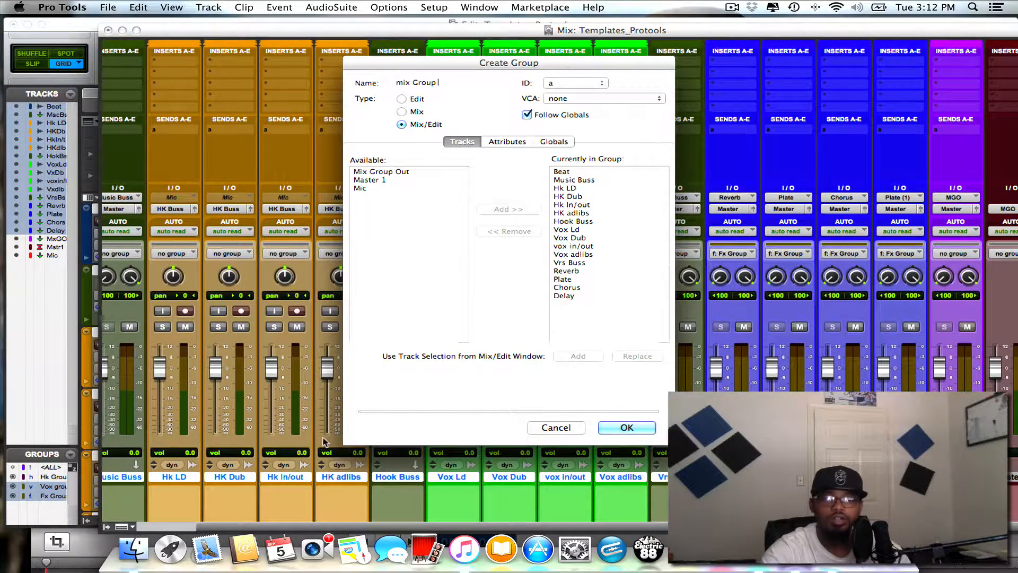
Step: Set the new mix Group's type to Mix and its ID to m, and create the group
{"action": "left_click", "coordinate": [402, 111]}
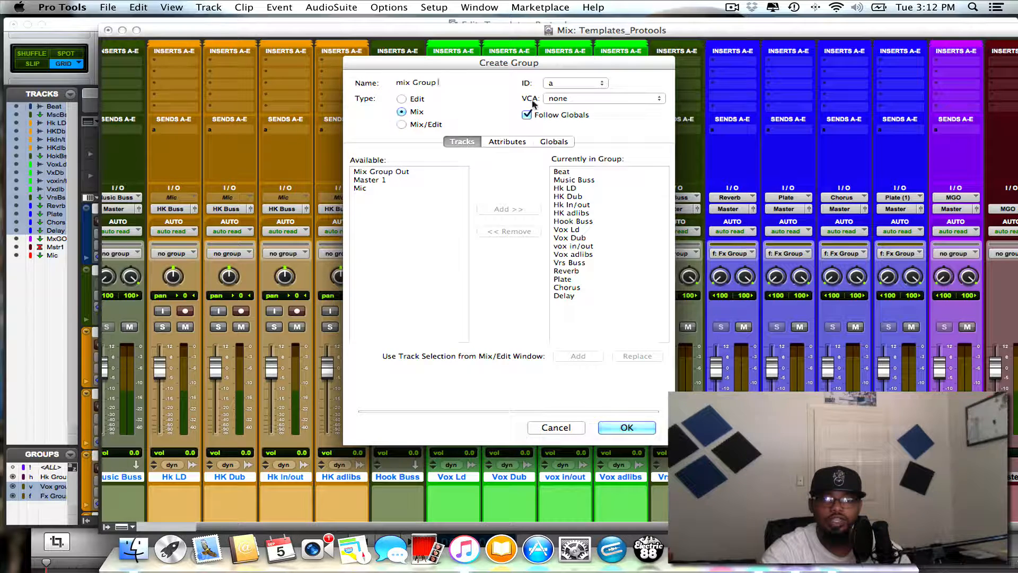
{"action": "left_click", "coordinate": [567, 84]}
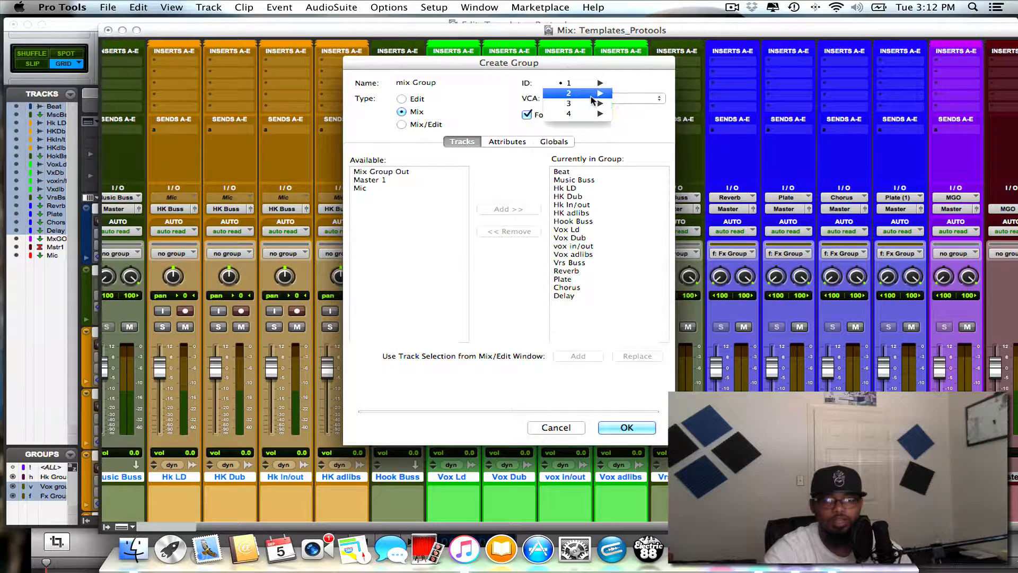
{"action": "mouse_move", "coordinate": [595, 83]}
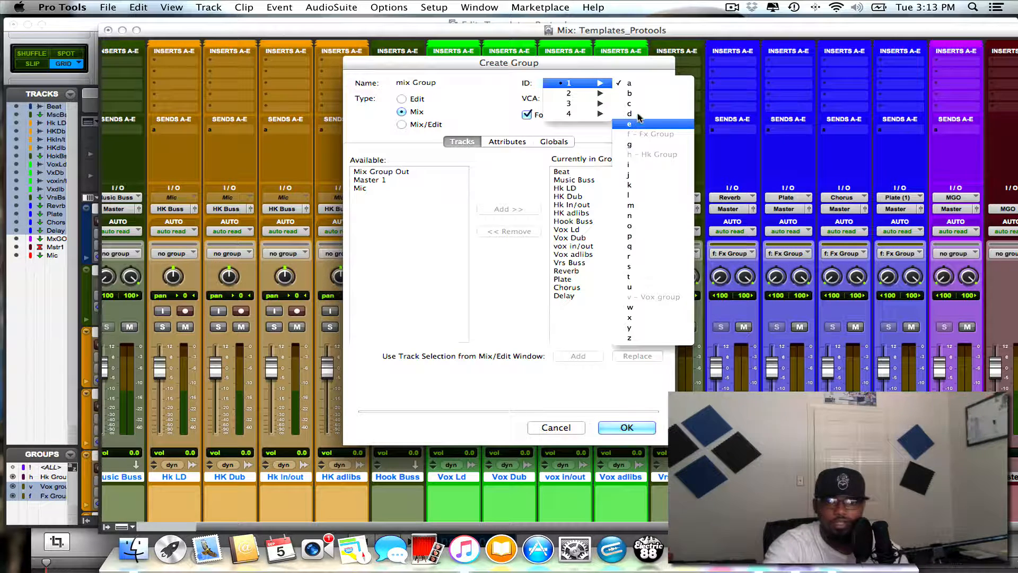
{"action": "left_click", "coordinate": [641, 207]}
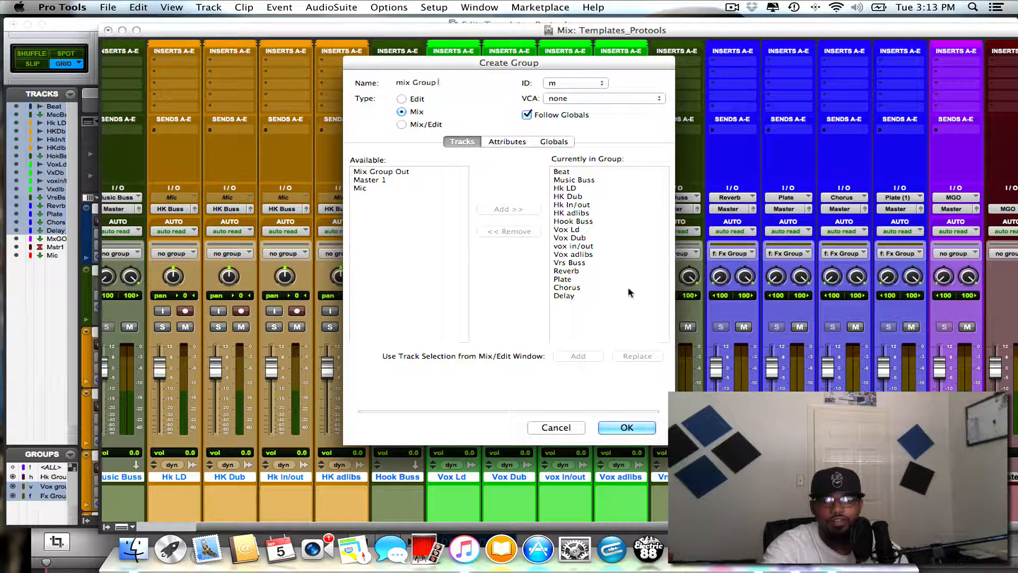
{"action": "left_click", "coordinate": [625, 428]}
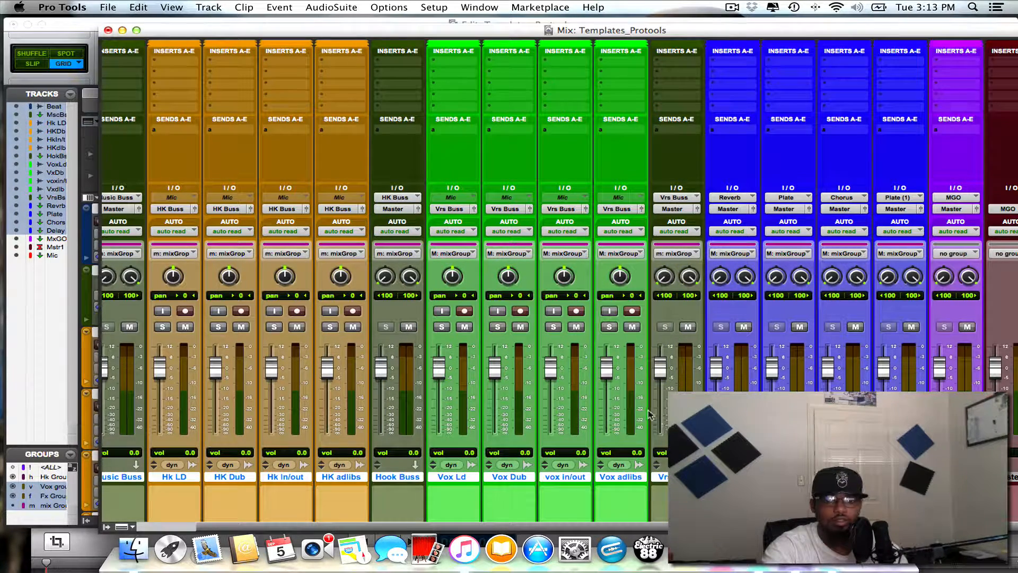
Step: Check the mix Group assignment across the mixer tracks, and lower the grouped faders together to -2.2 dB
{"action": "scroll", "coordinate": [660, 416], "scroll_direction": "left", "scroll_amount": 2}
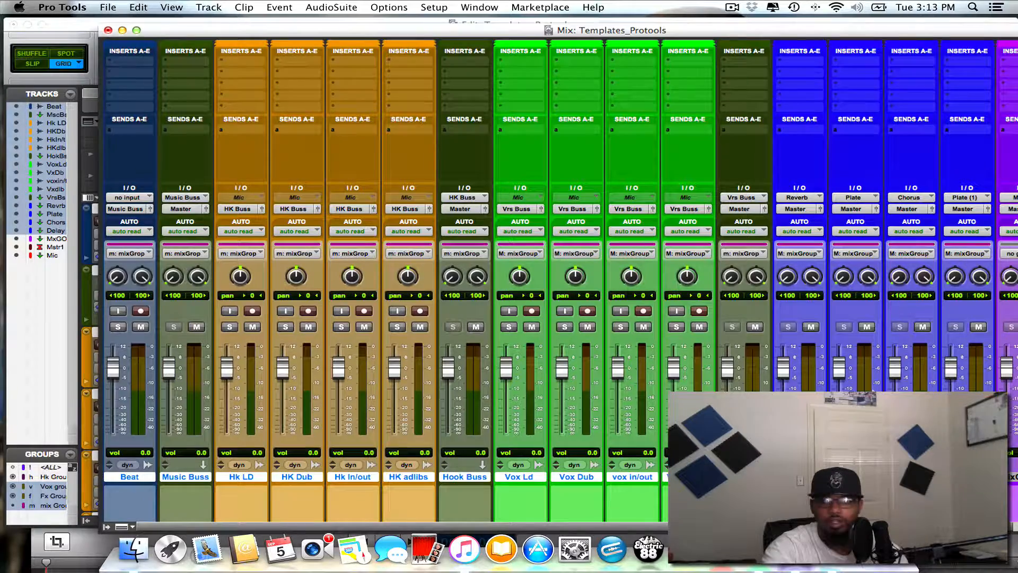
{"action": "scroll", "coordinate": [661, 416], "scroll_direction": "right", "scroll_amount": 2}
{"action": "scroll", "coordinate": [577, 401], "scroll_direction": "left", "scroll_amount": 2}
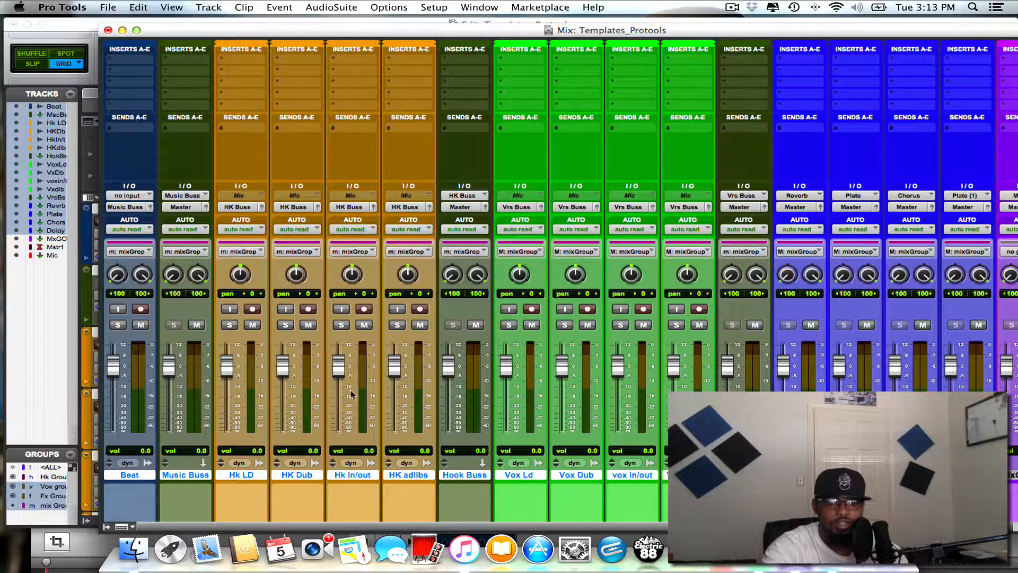
{"action": "mouse_move", "coordinate": [452, 371]}
{"action": "left_mouse_down"}
{"action": "mouse_move", "coordinate": [455, 381]}
{"action": "mouse_move", "coordinate": [456, 372]}
{"action": "mouse_move", "coordinate": [449, 375]}
{"action": "left_mouse_up"}
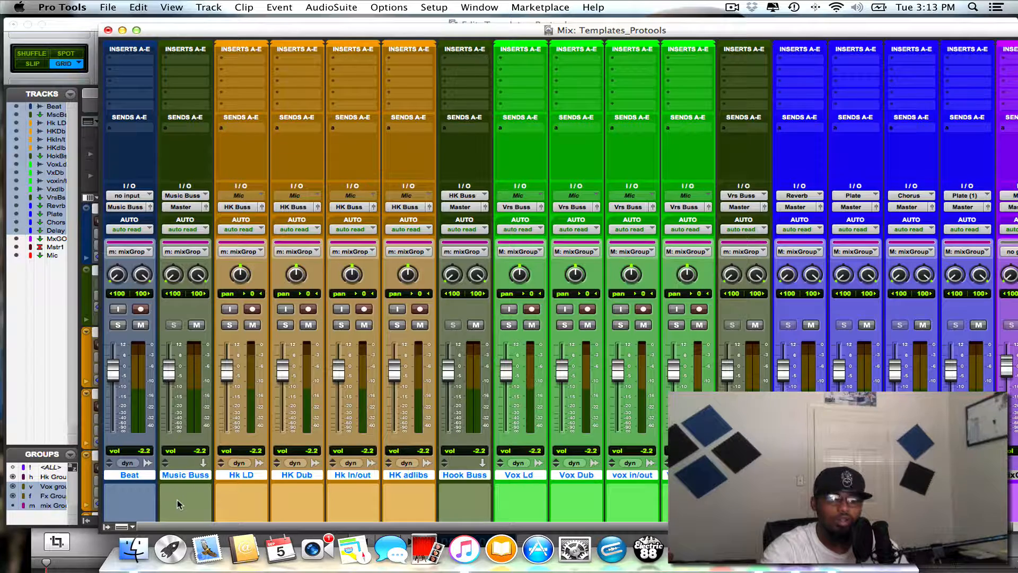
Step: Deactivate the mix Group, the Fx Group and the Vox group through their group IDs
{"action": "key", "text": "m"}
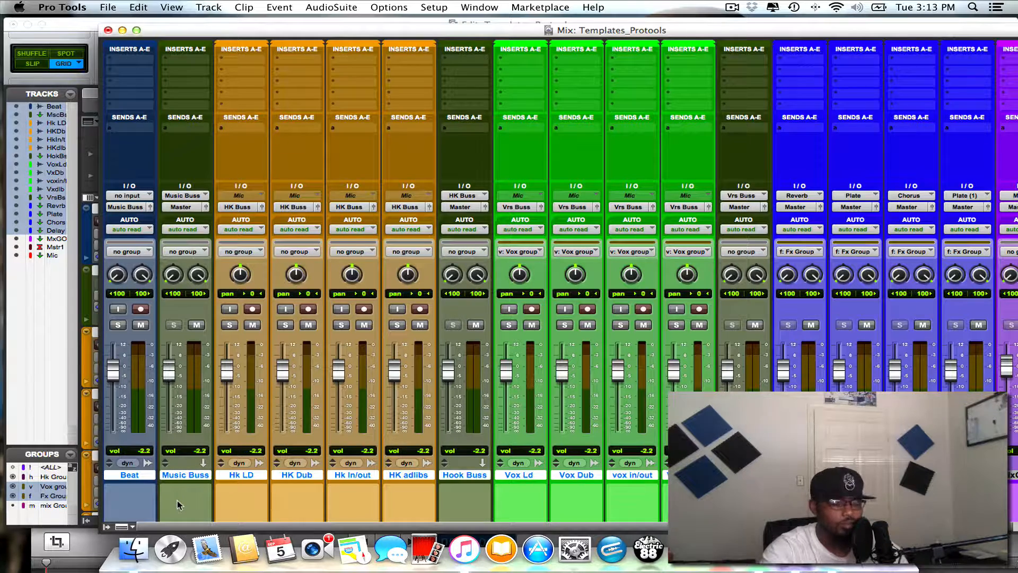
{"action": "key", "text": "f"}
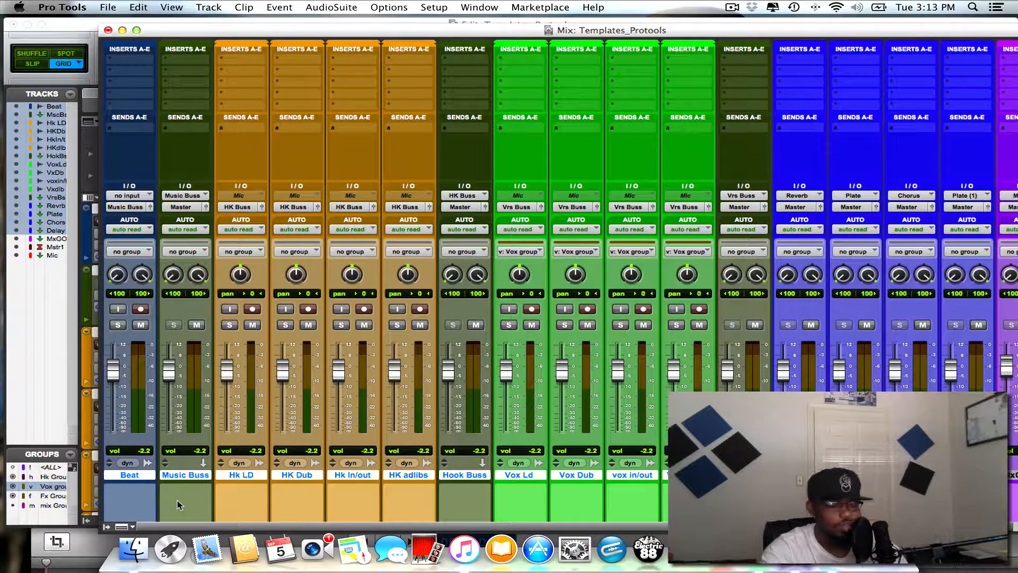
{"action": "key", "text": "v"}
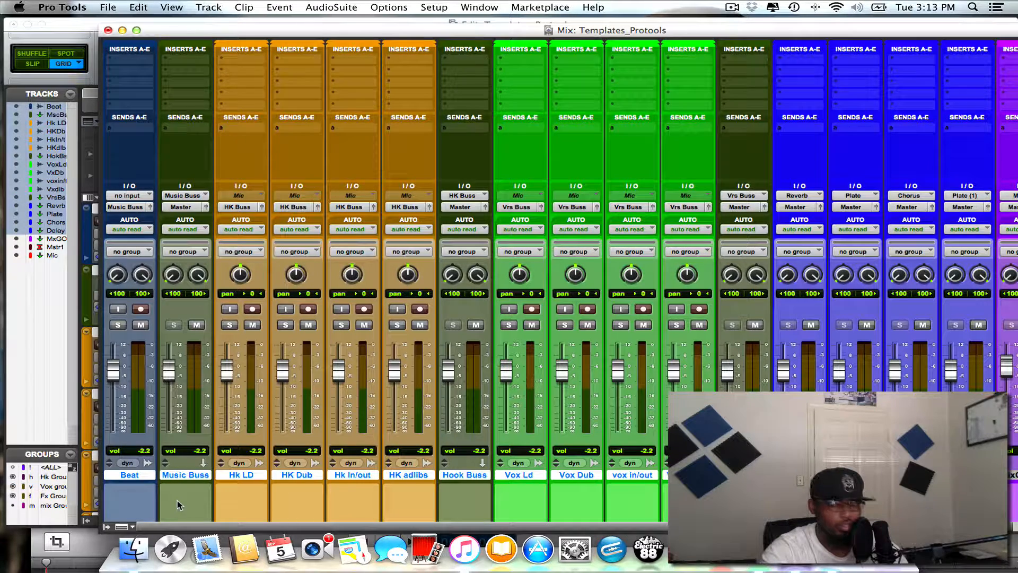
Step: With the Hk Group activated, raise Hk LD to 0.0 dB and the other hook tracks to +1.0 dB, and deactivate the group
{"action": "key", "text": "h"}
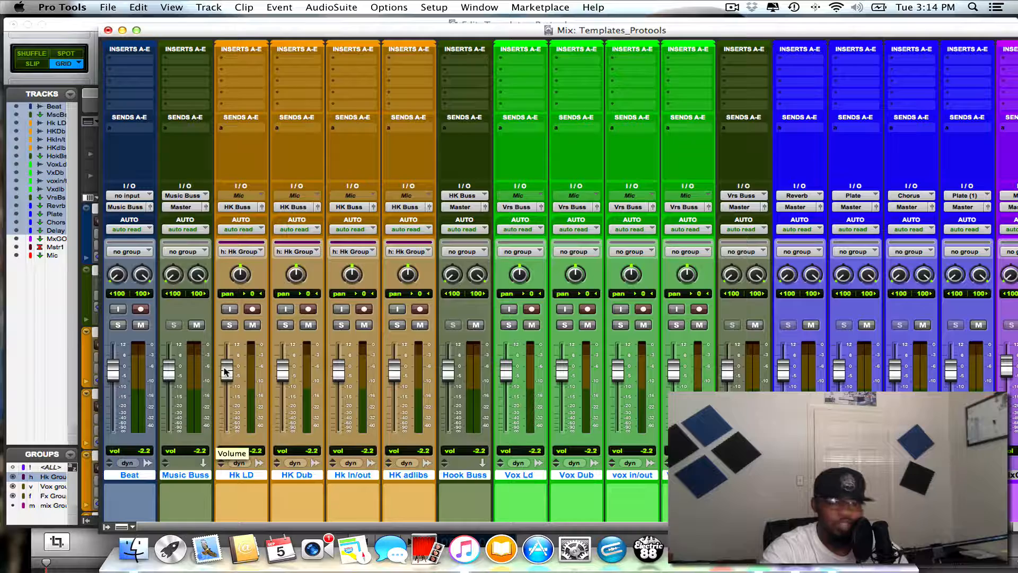
{"action": "mouse_move", "coordinate": [225, 372]}
{"action": "left_mouse_down"}
{"action": "mouse_move", "coordinate": [216, 397]}
{"action": "mouse_move", "coordinate": [208, 371]}
{"action": "mouse_move", "coordinate": [226, 368]}
{"action": "left_mouse_up"}
{"action": "key", "text": "h"}
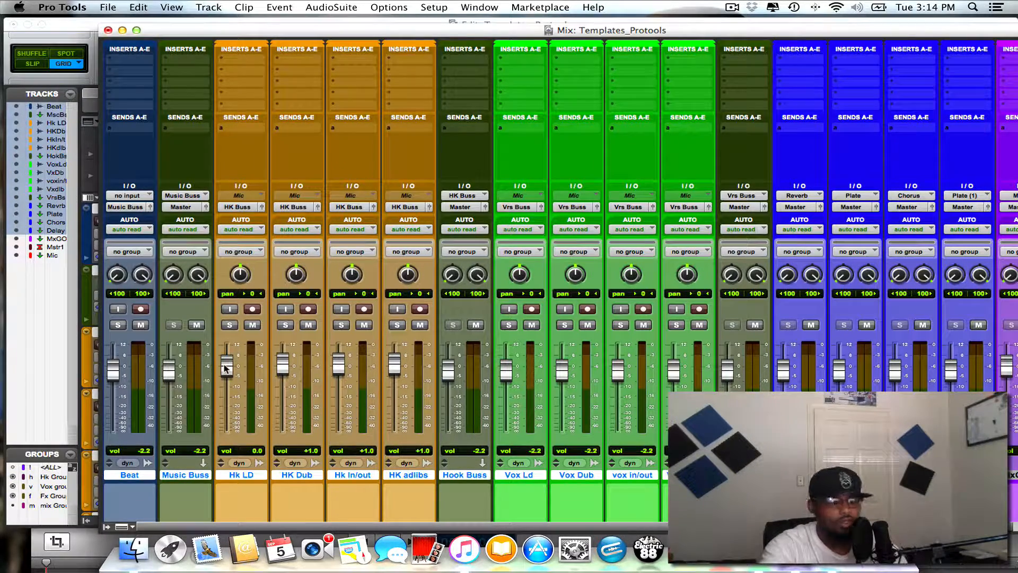
Step: Reactivate the Hk Group, lower its faders together until Hk LD is at -0.6 dB, and deactivate the group
{"action": "key", "text": "h"}
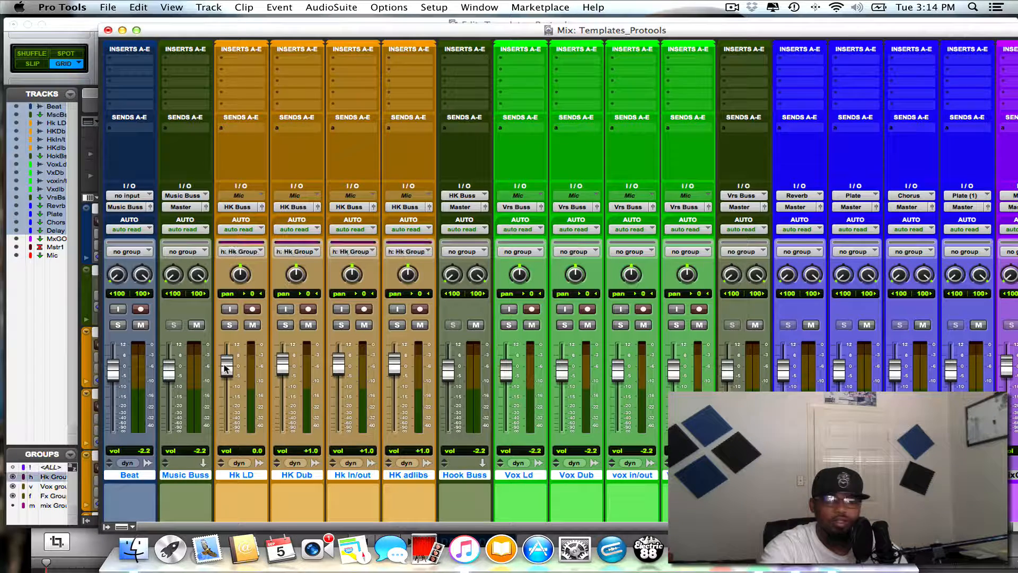
{"action": "left_click_drag", "start_coordinate": [225, 369], "coordinate": [225, 372]}
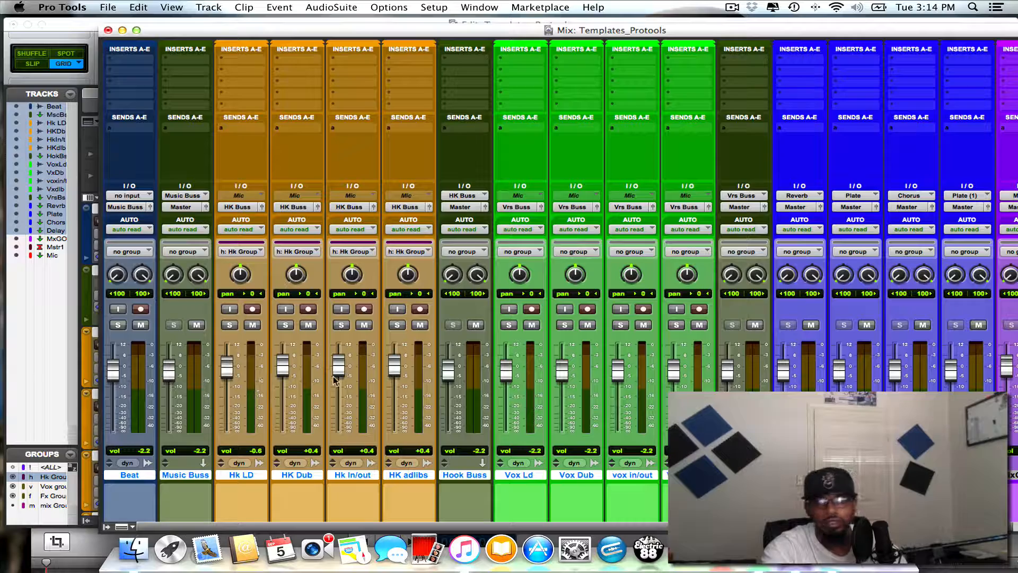
{"action": "left_click", "coordinate": [73, 477]}
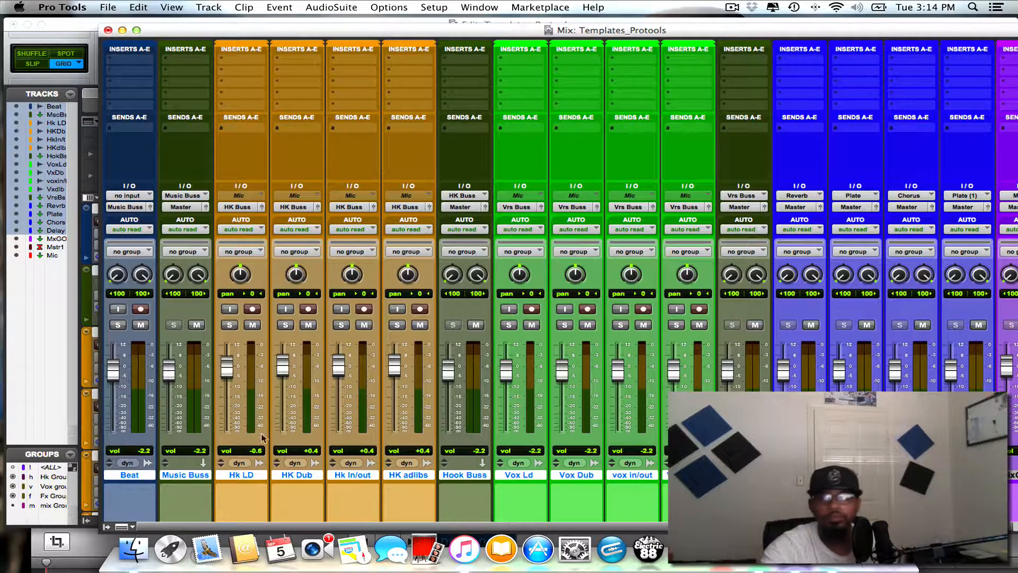
Step: Bring the Edit window forward and review the template's full track layout from Beat down to Mic
{"action": "left_click_drag", "start_coordinate": [511, 30], "coordinate": [424, 91]}
{"action": "left_click", "coordinate": [419, 33]}
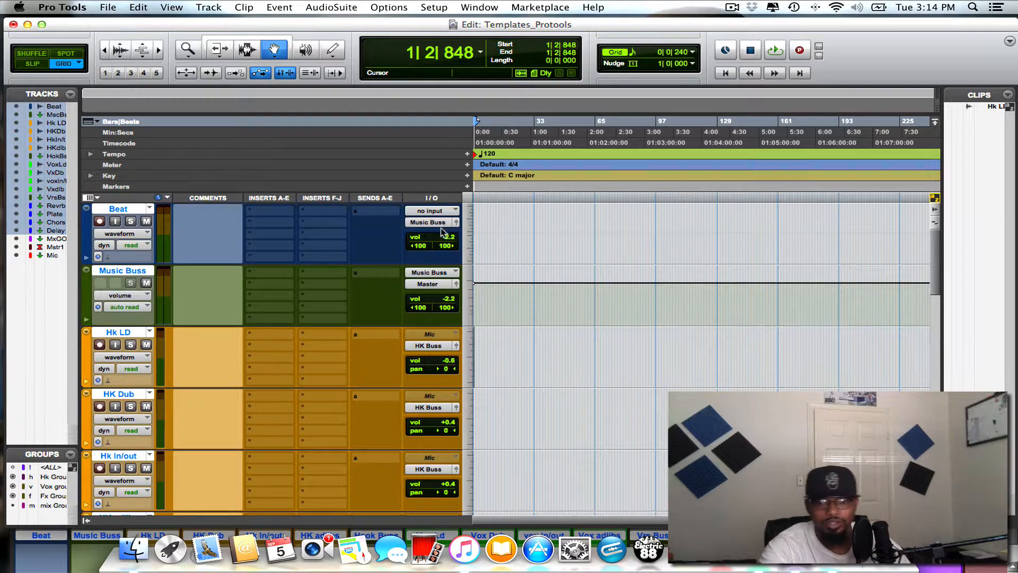
{"action": "scroll", "coordinate": [442, 230], "scroll_direction": "down", "scroll_amount": 15}
{"action": "scroll", "coordinate": [441, 227], "scroll_direction": "up", "scroll_amount": 15}
{"action": "scroll", "coordinate": [441, 227], "scroll_direction": "down", "scroll_amount": 15}
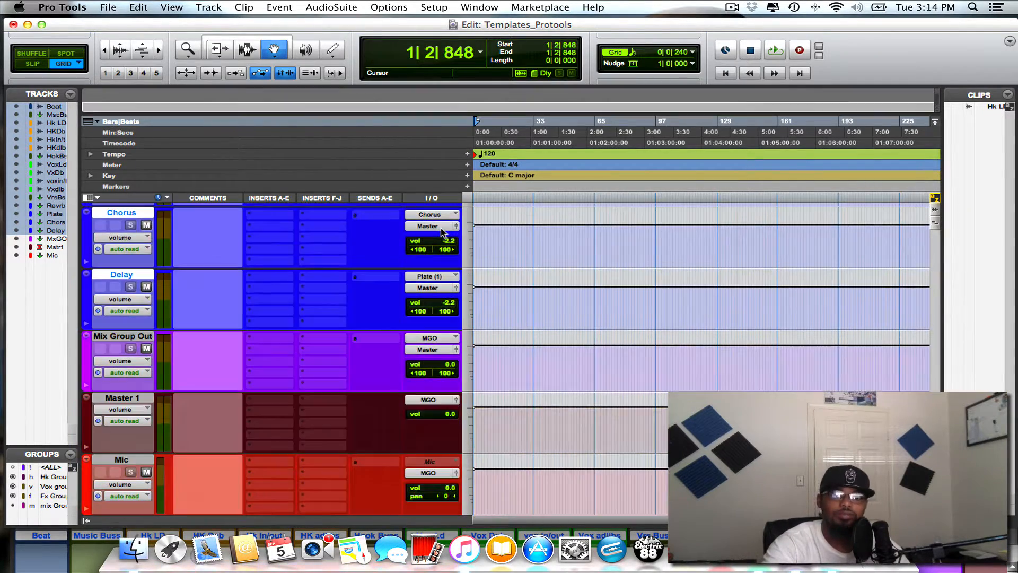
{"action": "scroll", "coordinate": [441, 227], "scroll_direction": "up", "scroll_amount": 15}
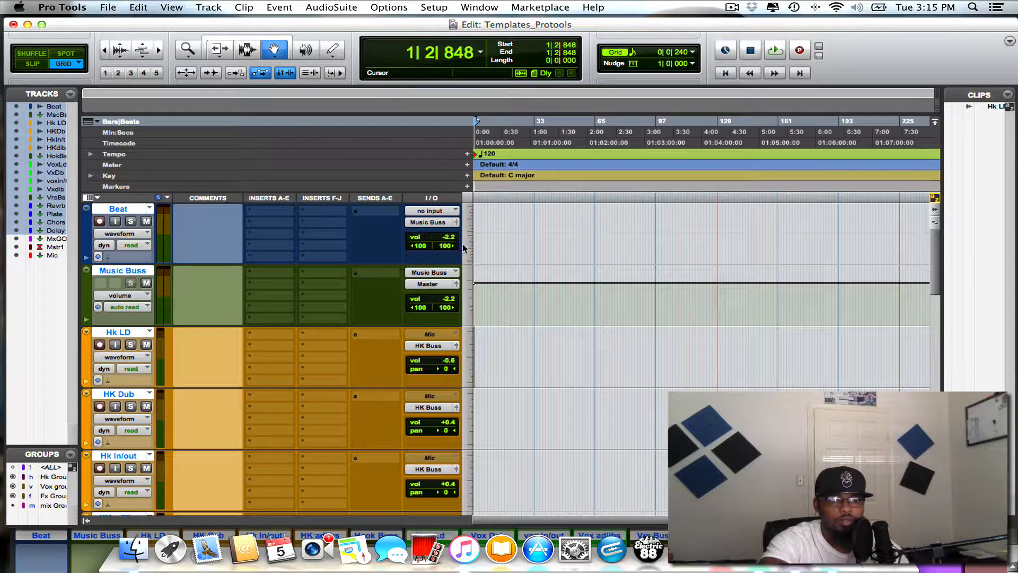
{"action": "scroll", "coordinate": [511, 255], "scroll_direction": "down", "scroll_amount": 10}
{"action": "scroll", "coordinate": [511, 255], "scroll_direction": "up", "scroll_amount": 10}
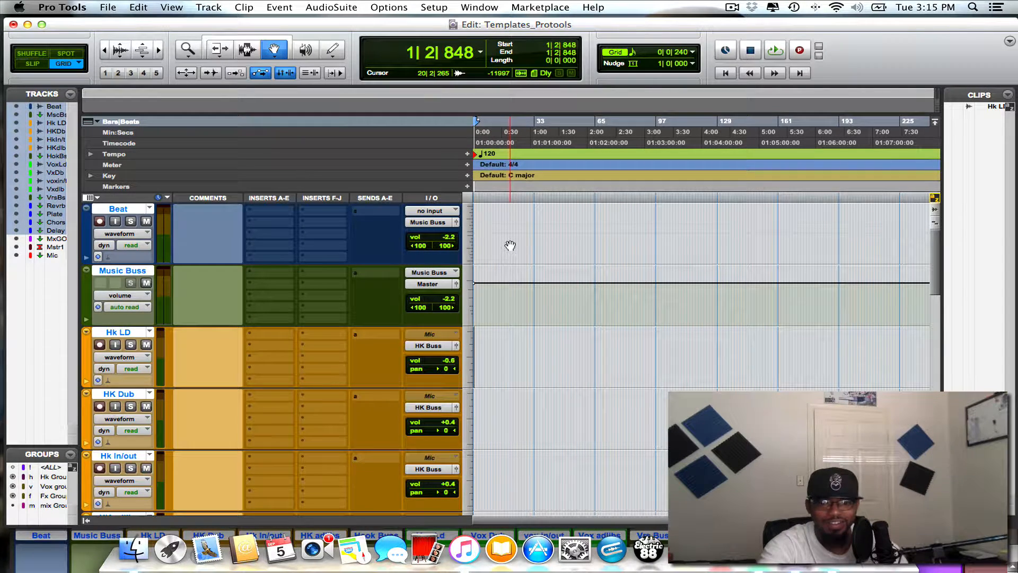
{"action": "scroll", "coordinate": [467, 288], "scroll_direction": "down", "scroll_amount": 10}
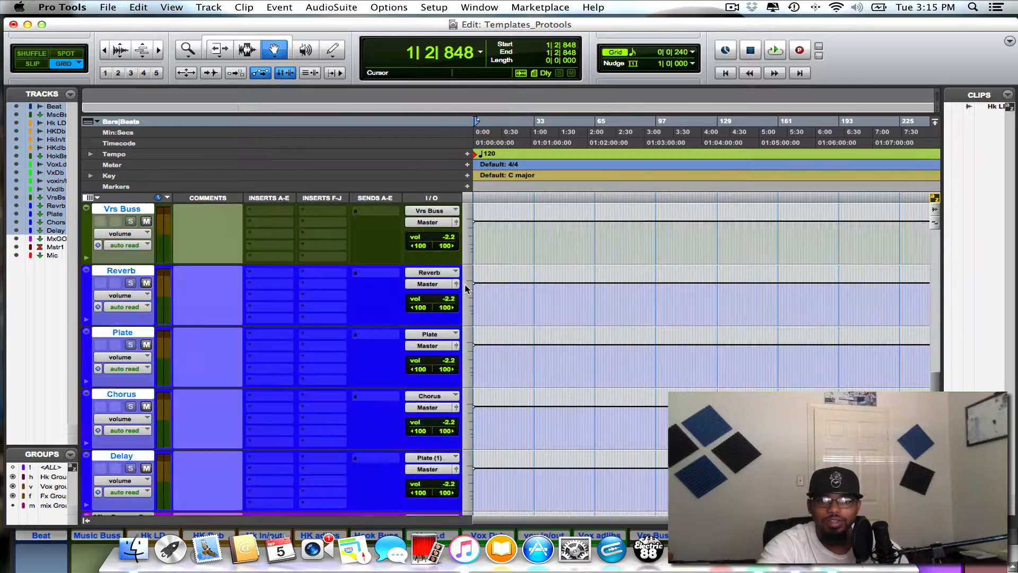
{"action": "scroll", "coordinate": [467, 288], "scroll_direction": "up", "scroll_amount": 10}
{"action": "scroll", "coordinate": [467, 288], "scroll_direction": "down", "scroll_amount": 10}
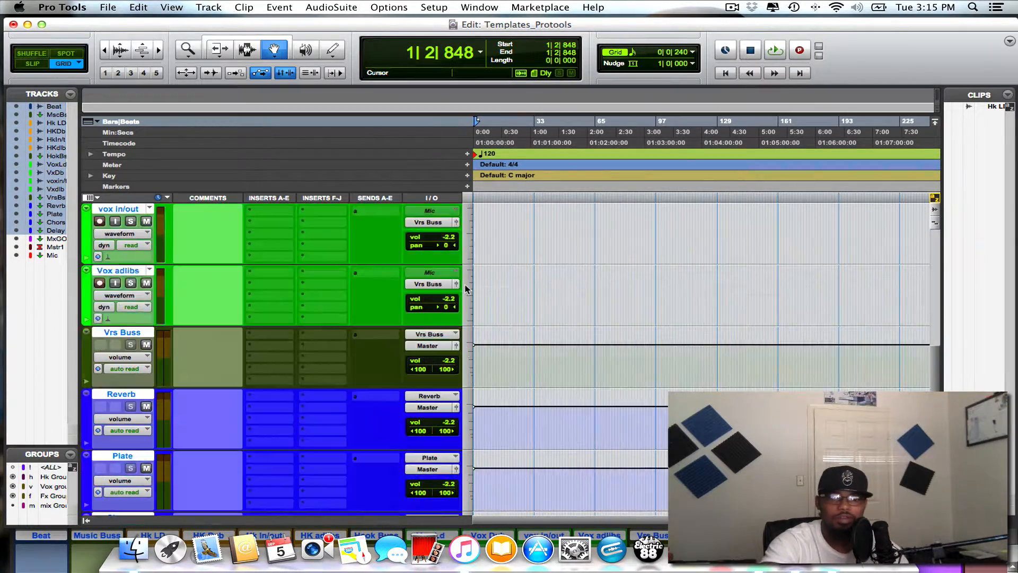
{"action": "scroll", "coordinate": [467, 288], "scroll_direction": "up", "scroll_amount": 10}
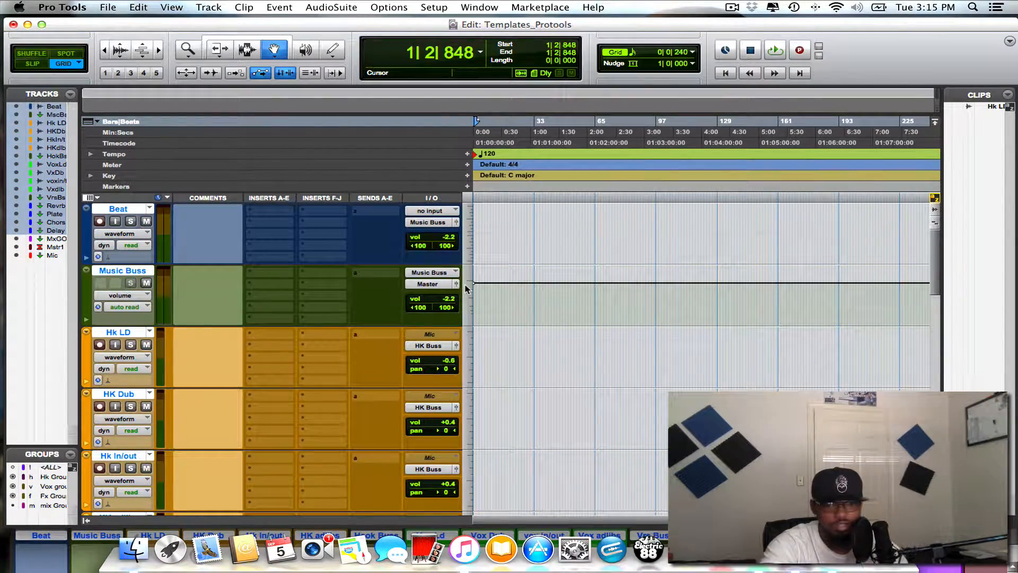